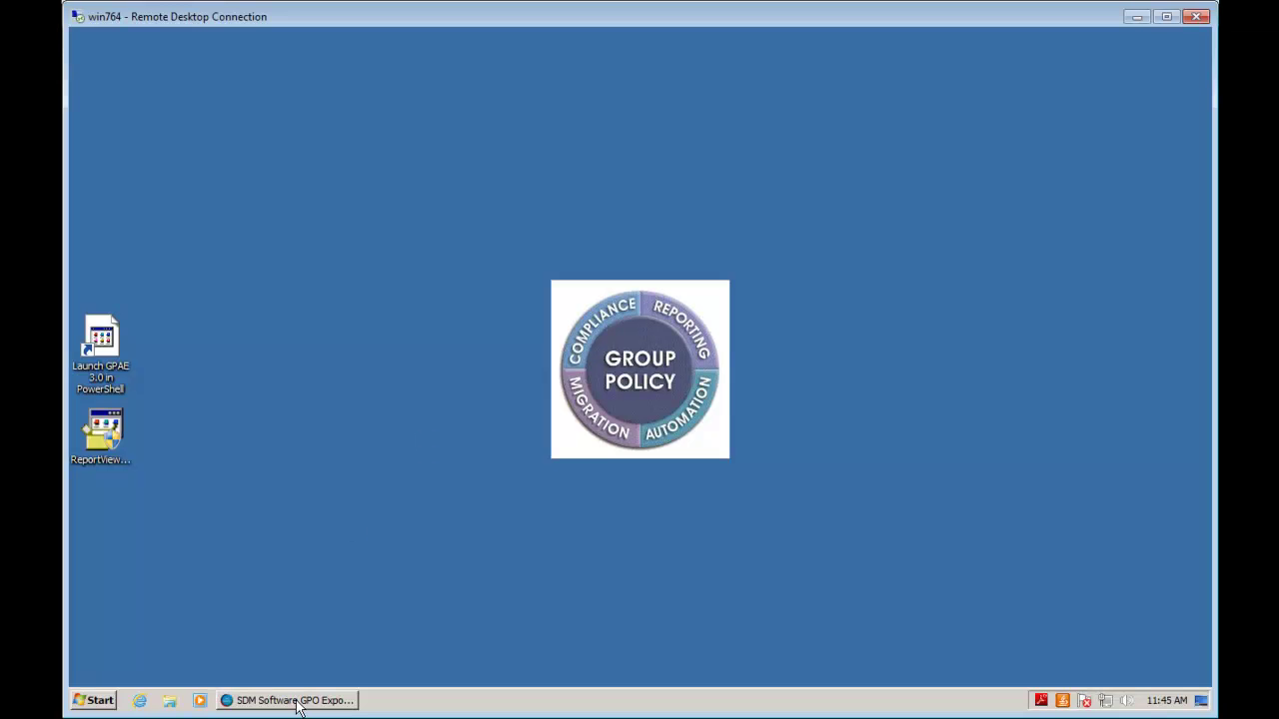
- Restore GPO Exporter and start a new export that reuses the previously exported GPOs
left_click(303, 703)
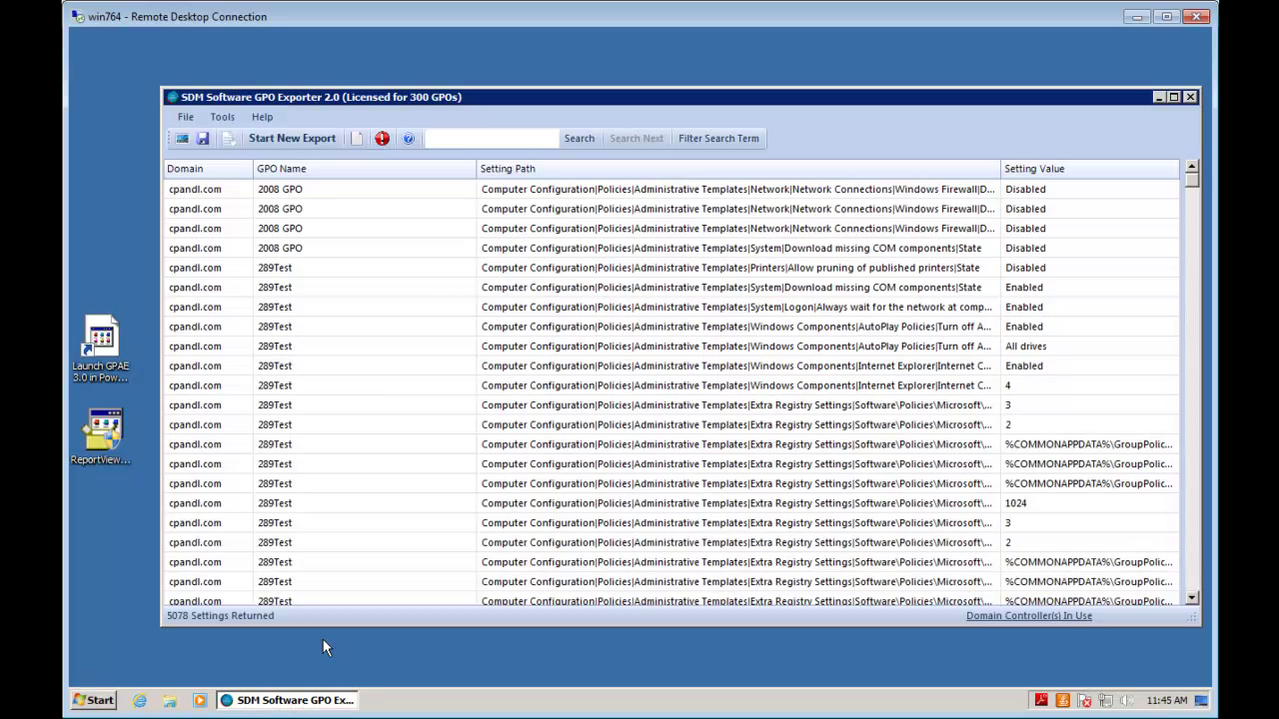
left_click(283, 141)
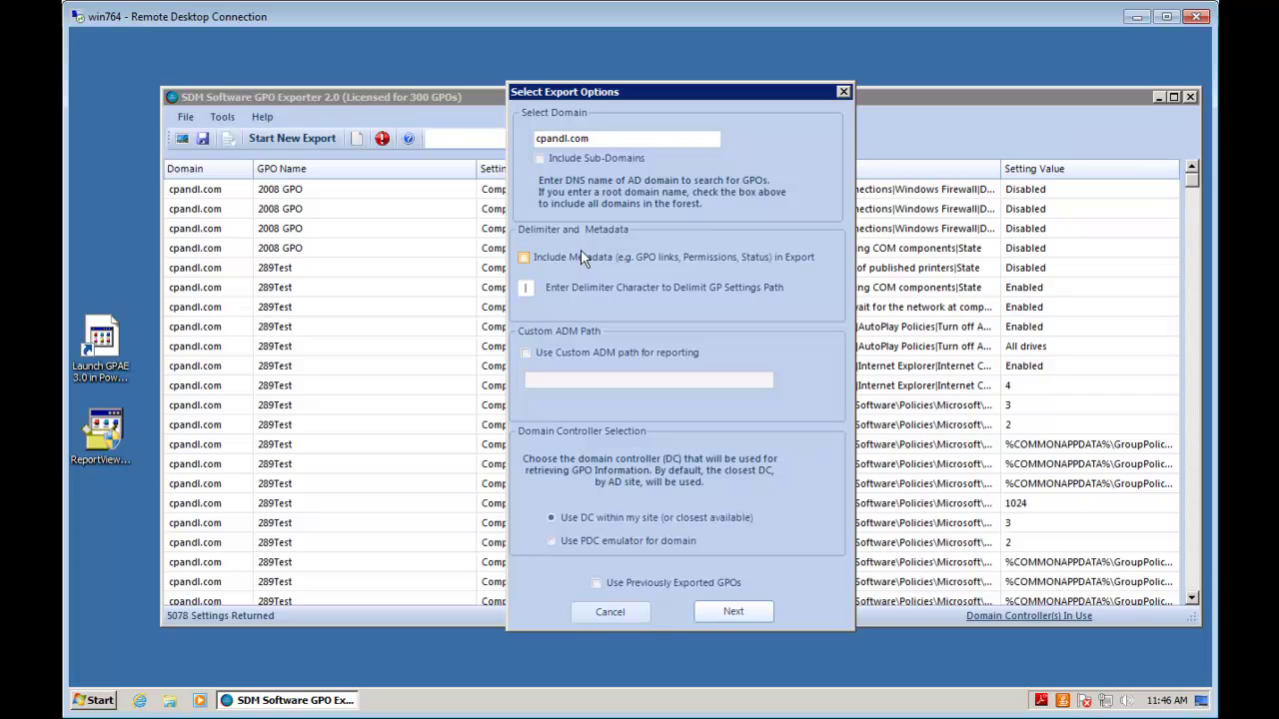
left_click(669, 583)
left_click(739, 611)
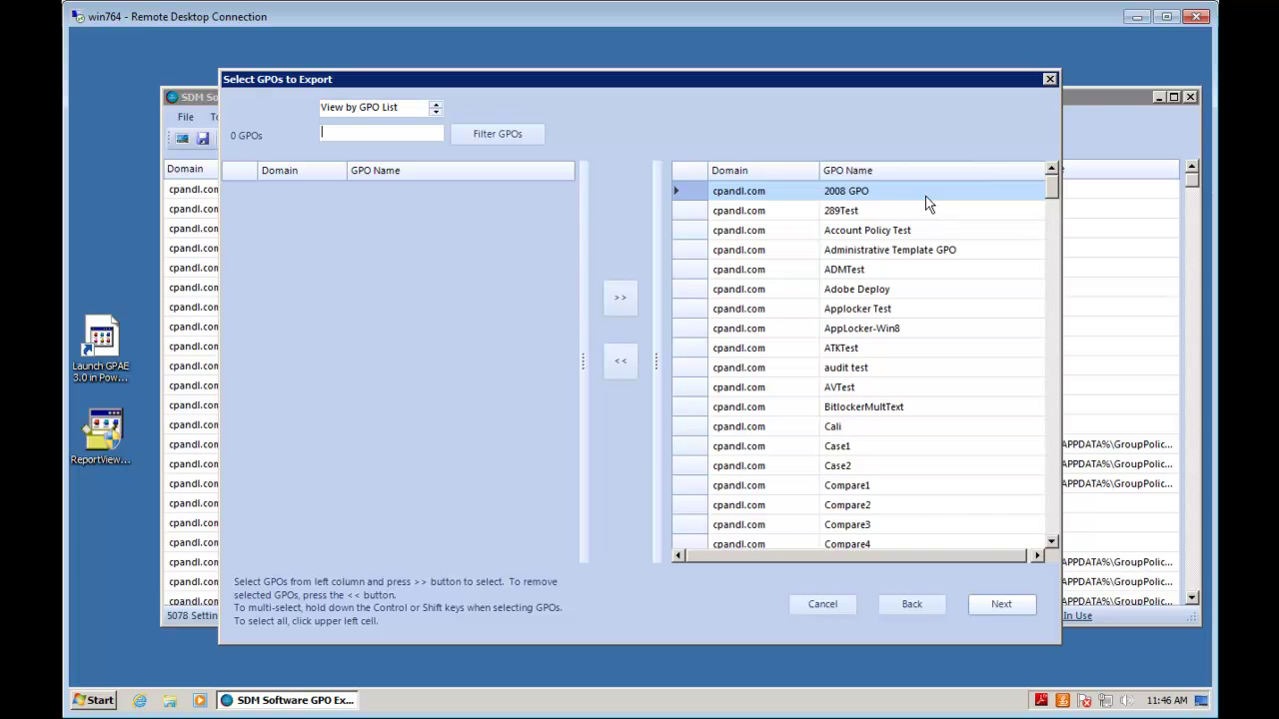
left_click(994, 599)
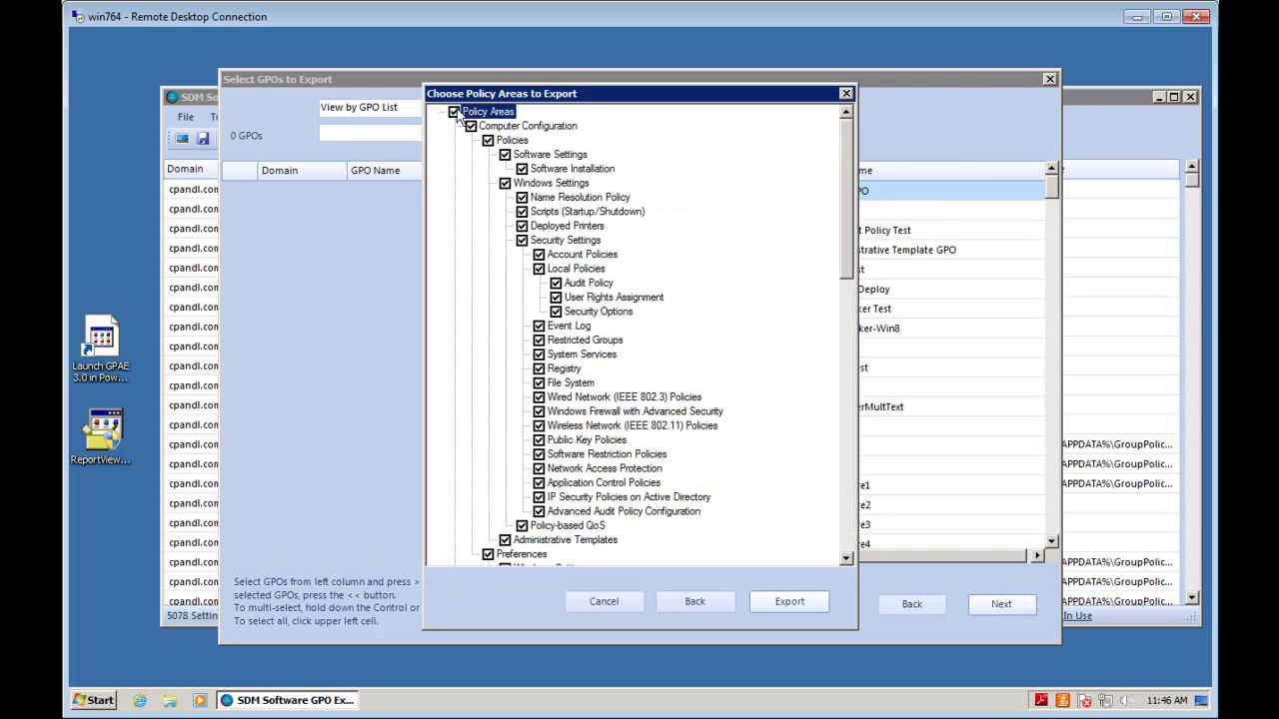
- Narrow the policy areas to Administrative Templates only, cancel the trial export, then select the search box
left_click(454, 113)
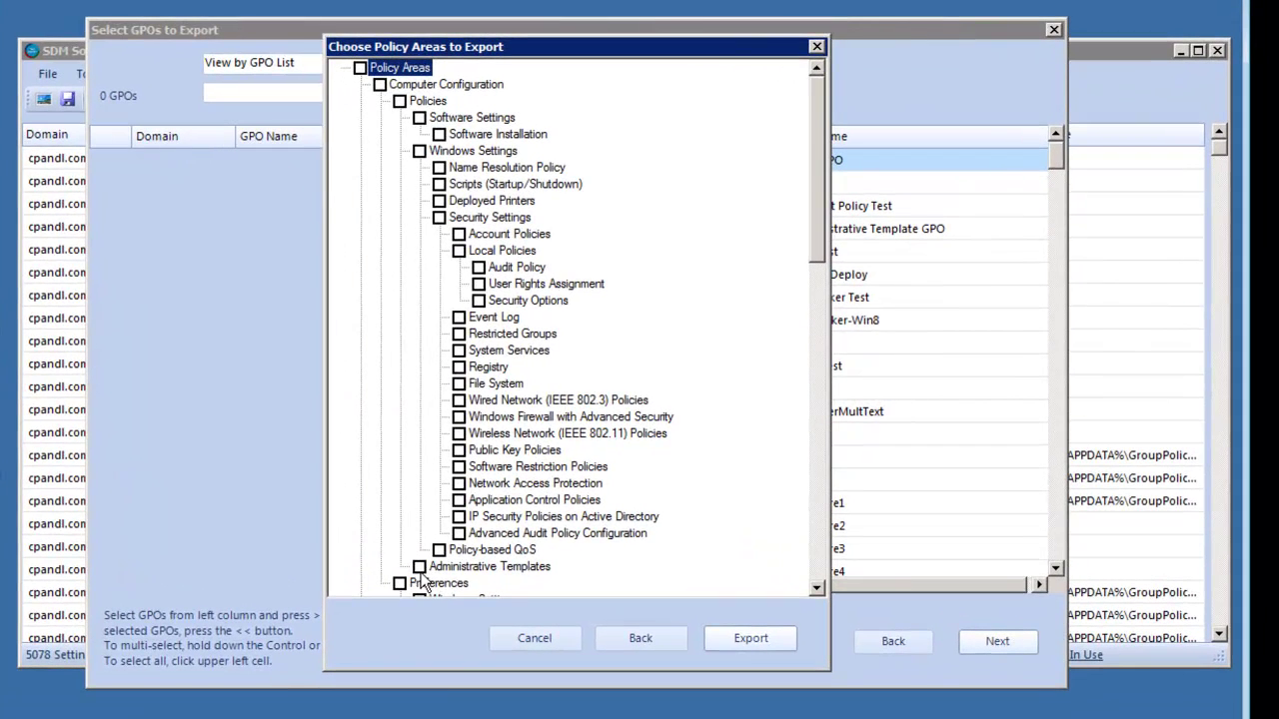
left_click(505, 540)
scroll(369, 316, "down", 1)
scroll(369, 316, "up", 1)
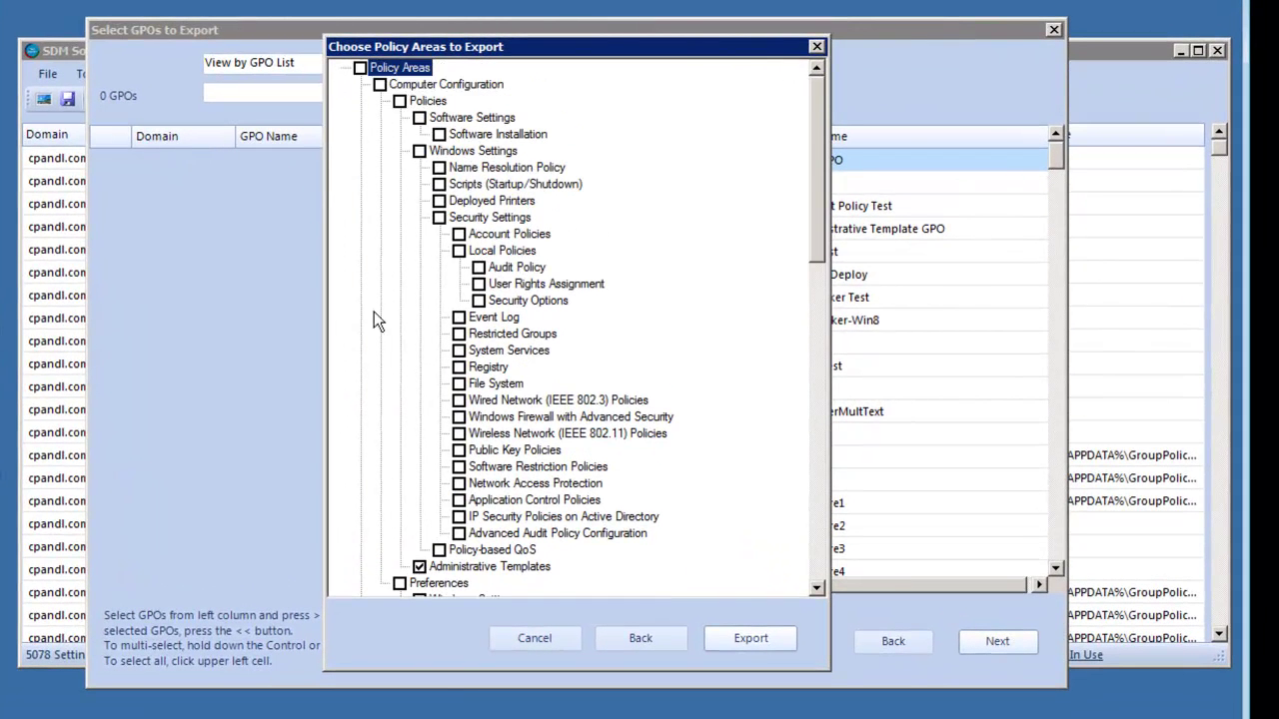
left_click(543, 638)
left_click(408, 96)
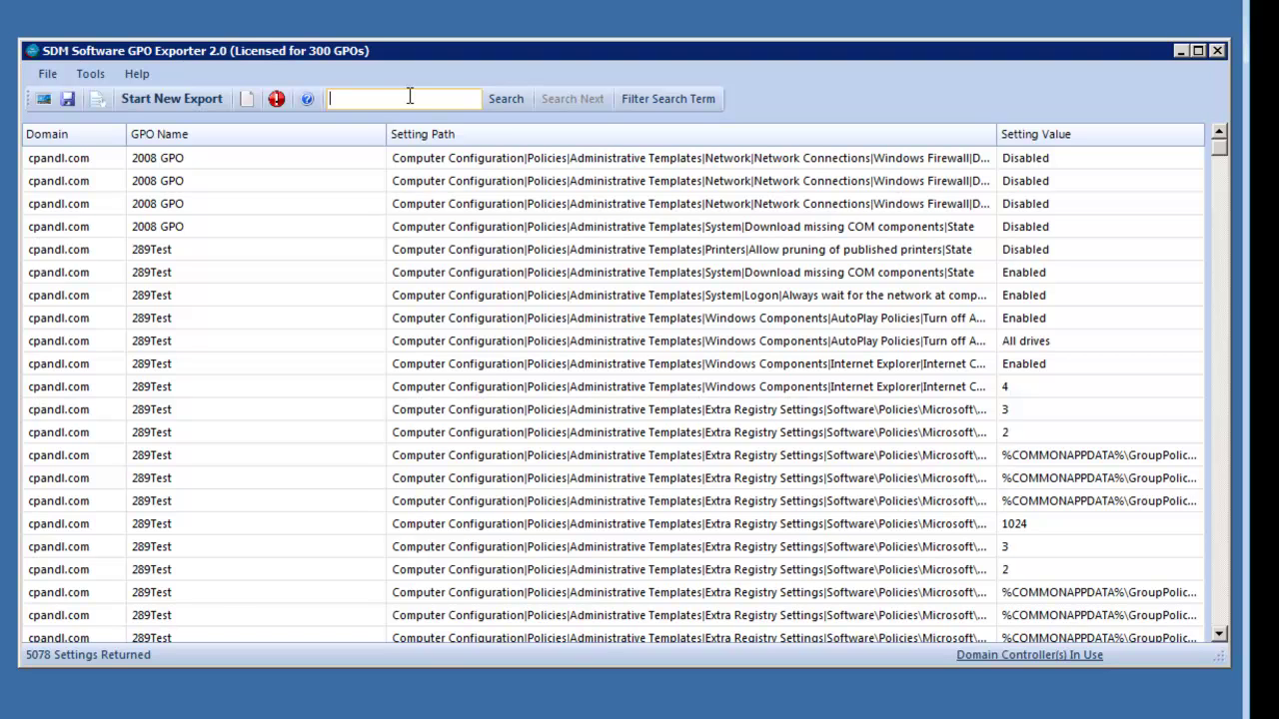
type("always wait")
left_click(645, 101)
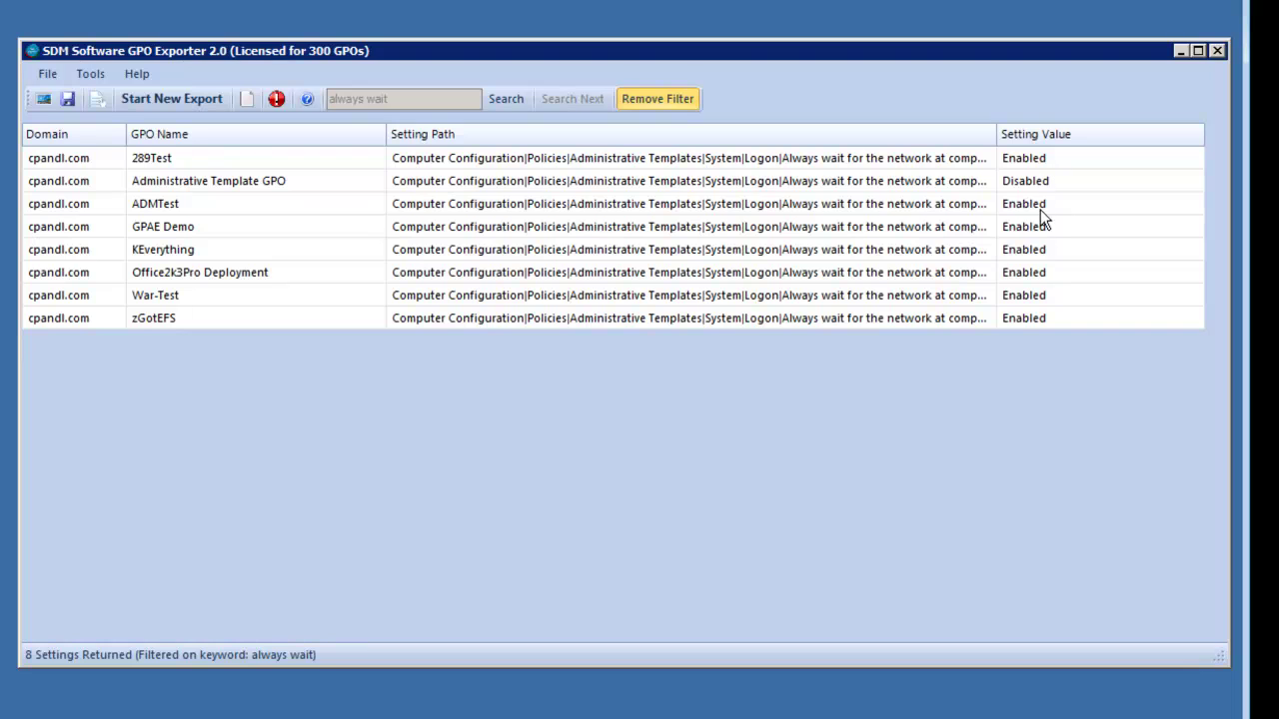
left_click(664, 100)
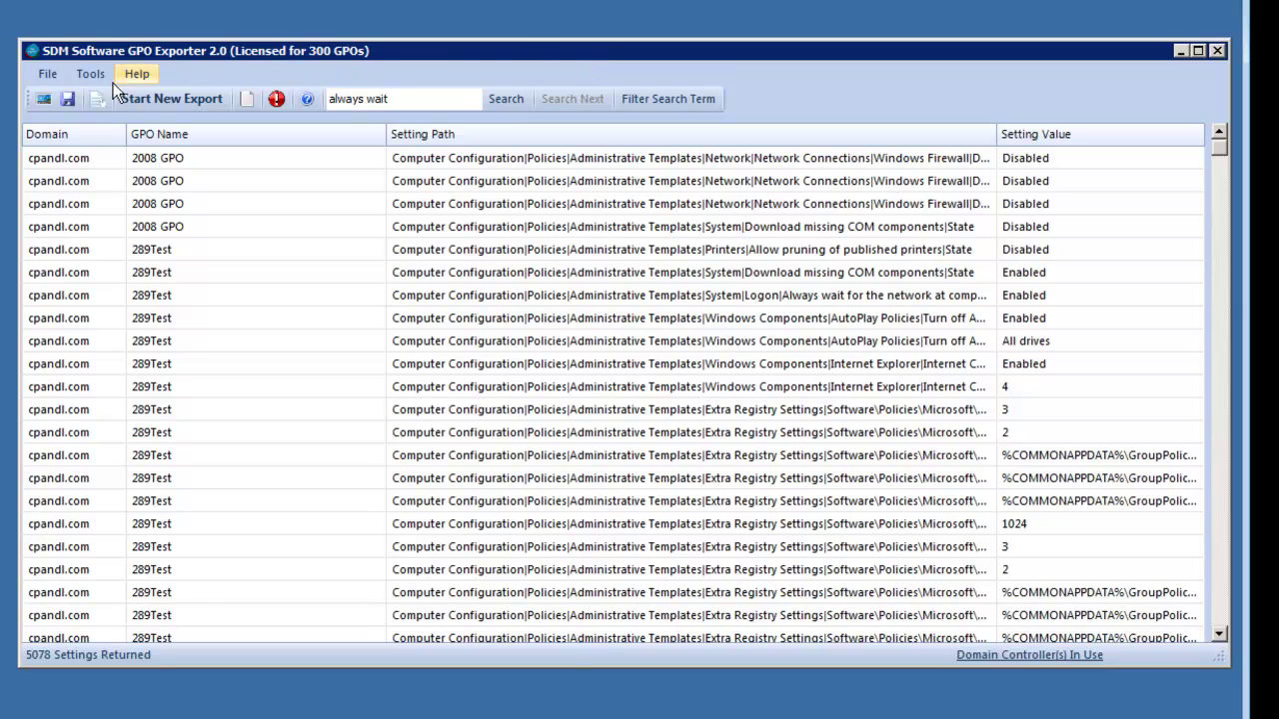
- Open and close the Exporter Snapshot Manager, then begin another new export
left_click(72, 104)
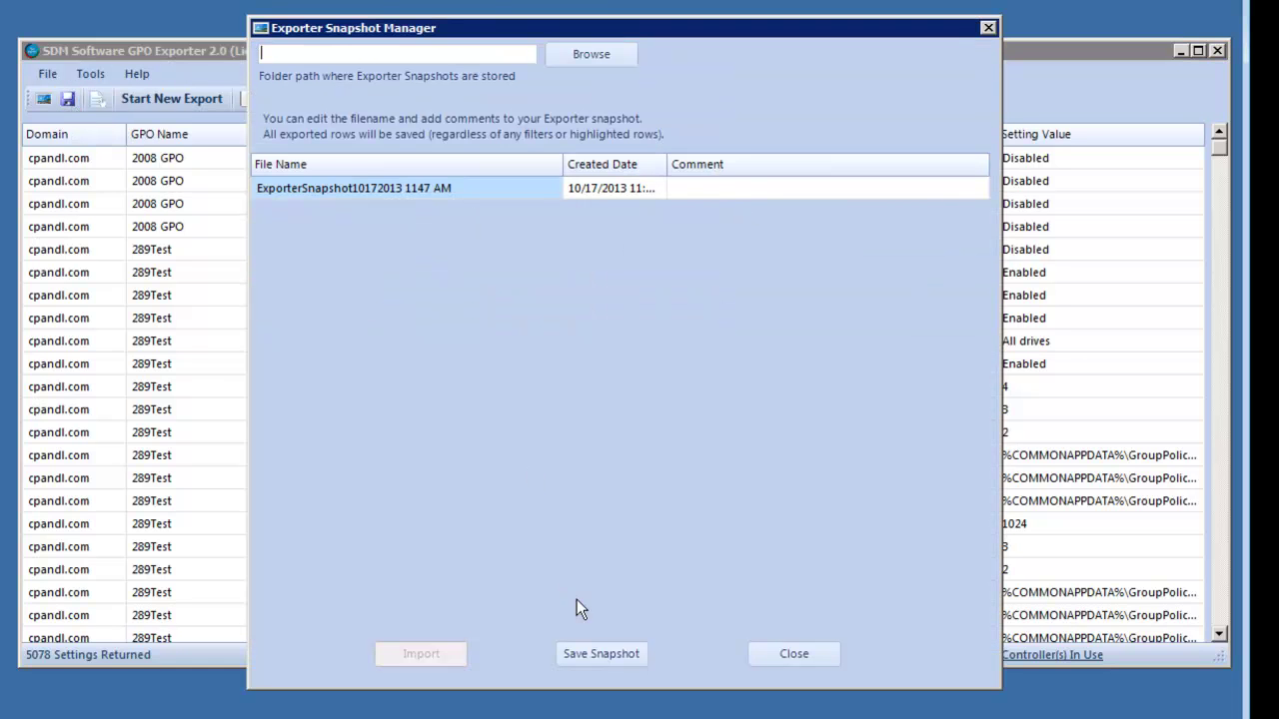
left_click(792, 652)
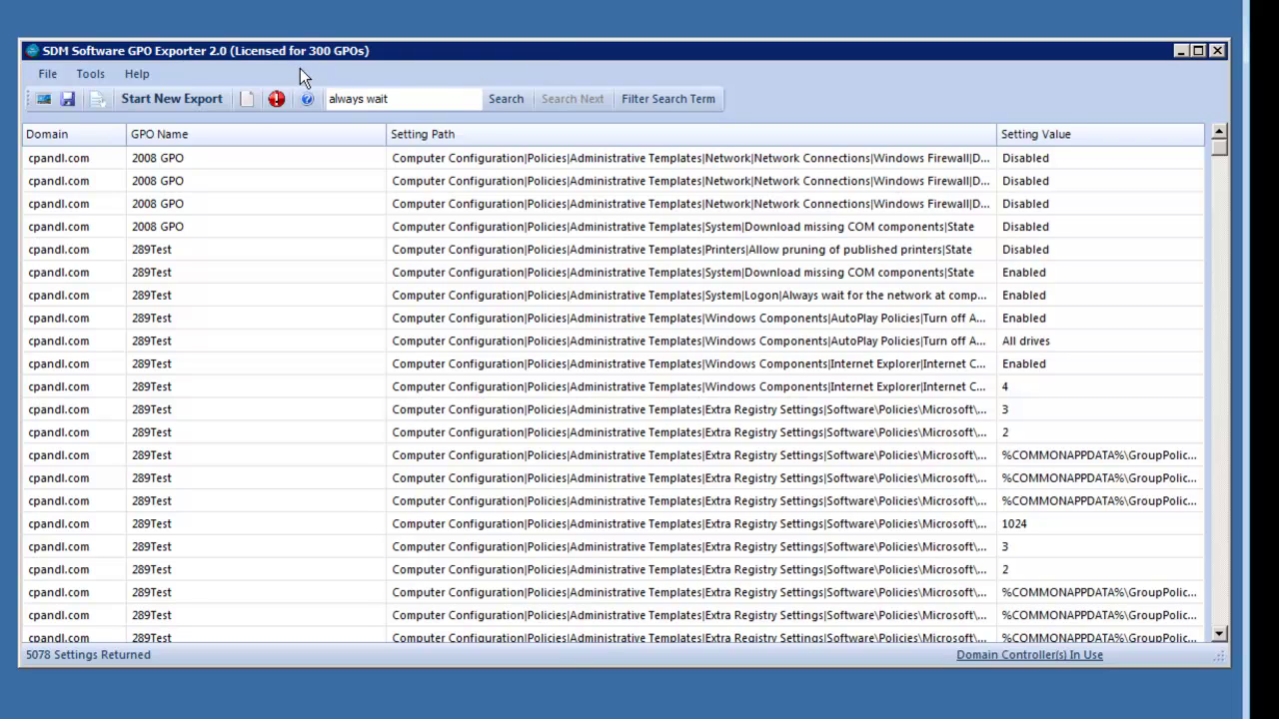
left_click(166, 104)
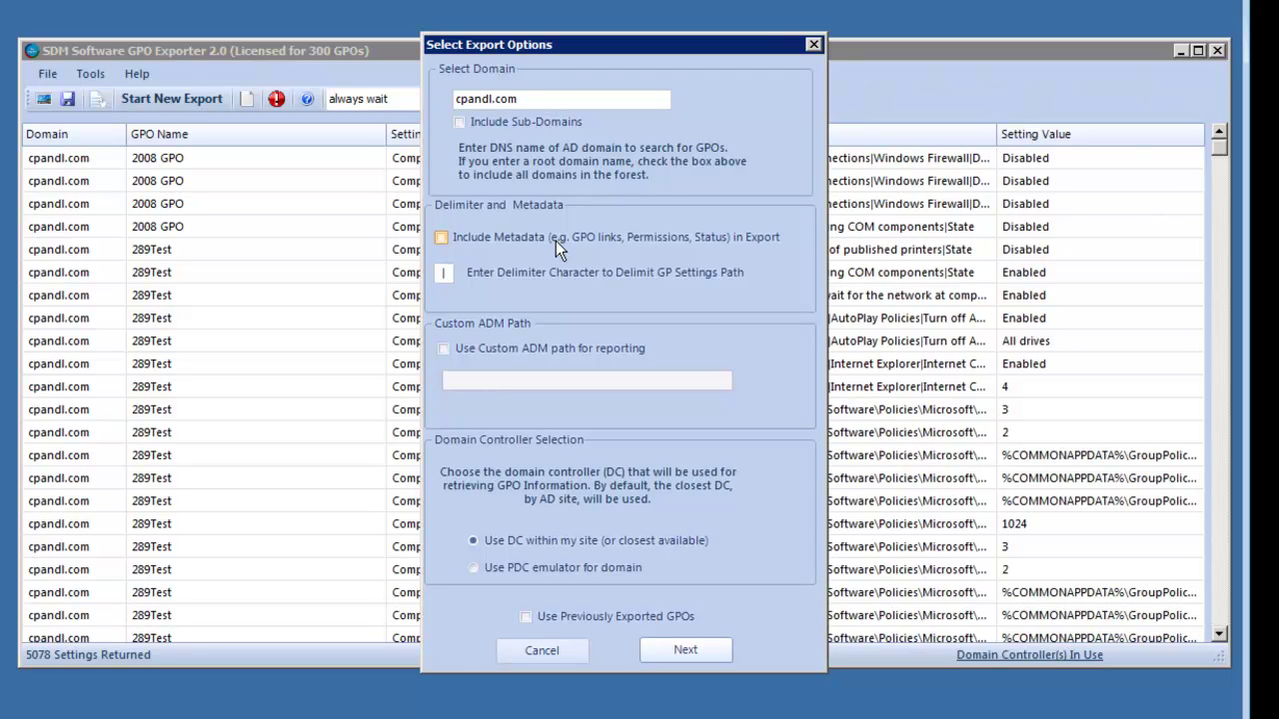
- Turn on 'Include Metadata (e.g. GPO links, Permissions, Status) in Export' and continue to GPO selection
left_click(526, 234)
left_click(675, 650)
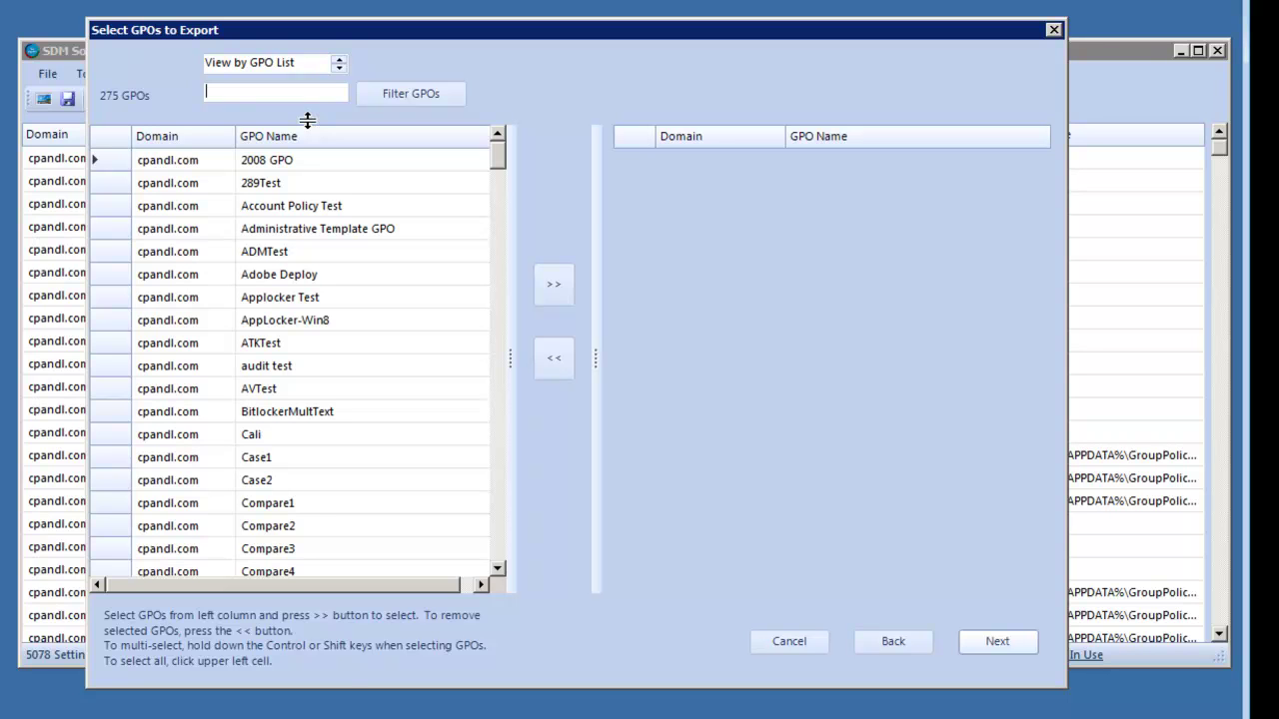
- In the GPO Links view, add Engineering Workstation, Engineering Security, Engineering General and Default Domain Policy
left_click(339, 68)
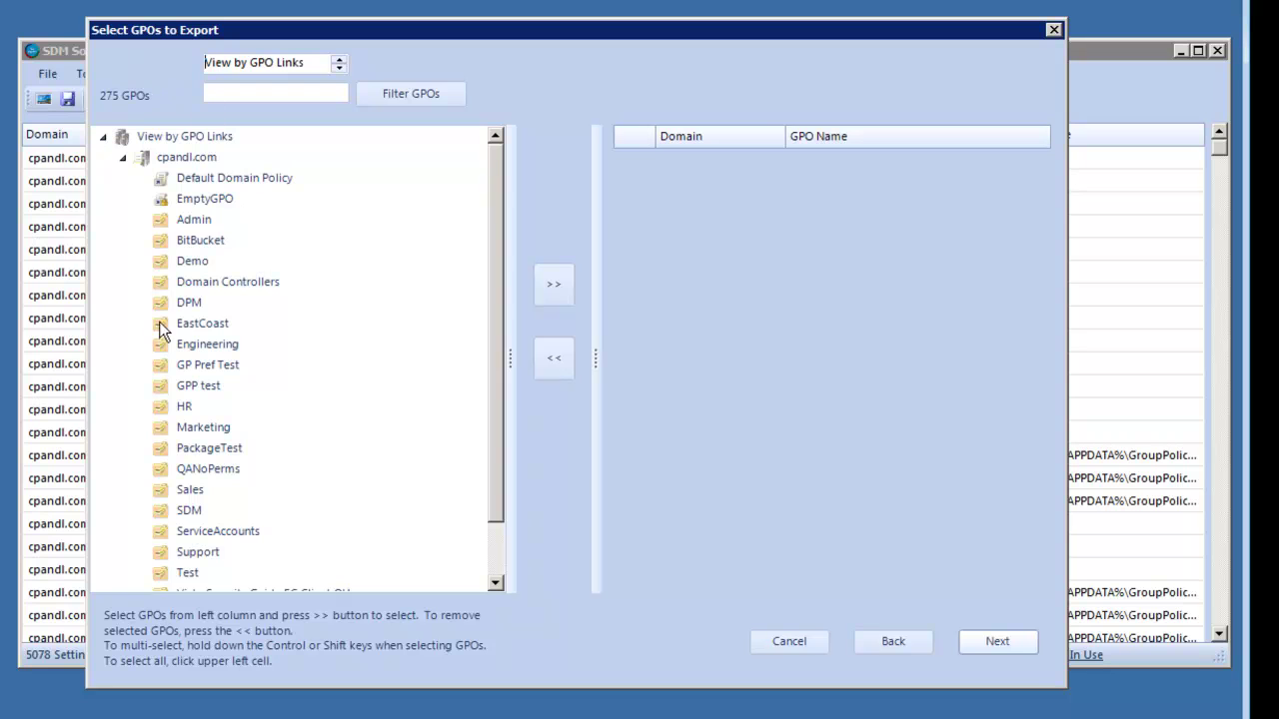
double_click(198, 348)
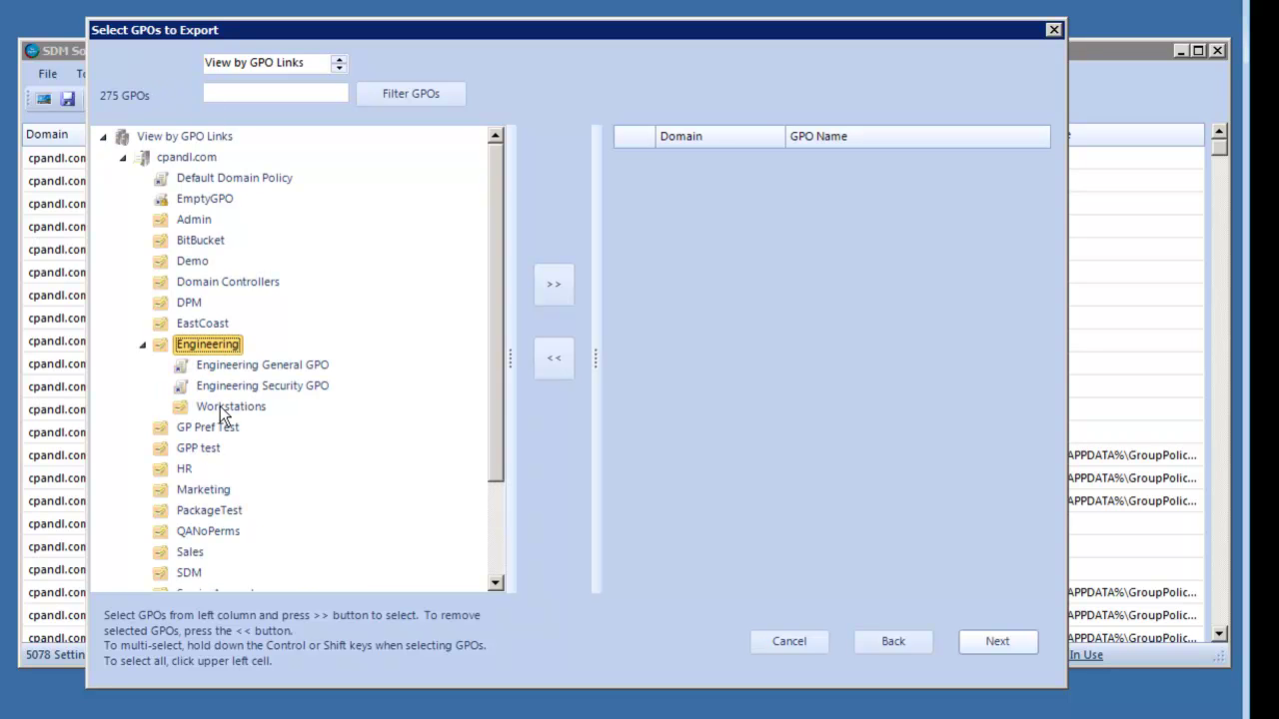
double_click(221, 409)
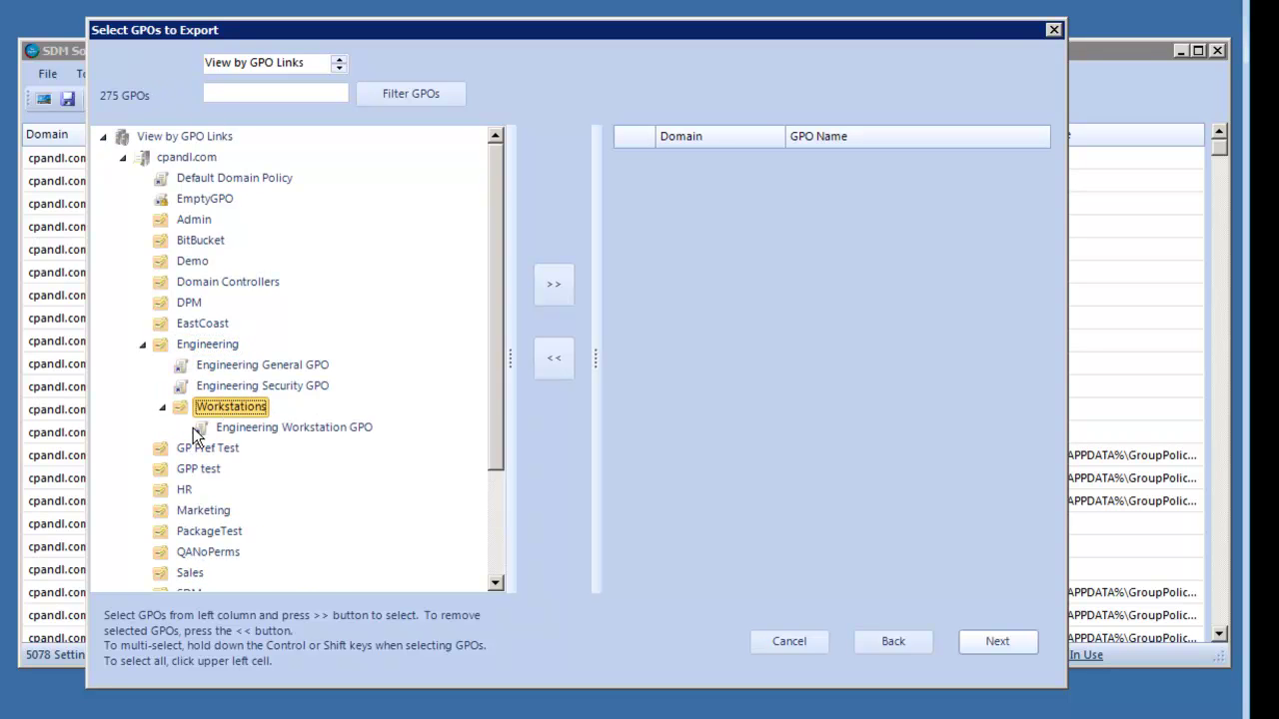
left_click(243, 427)
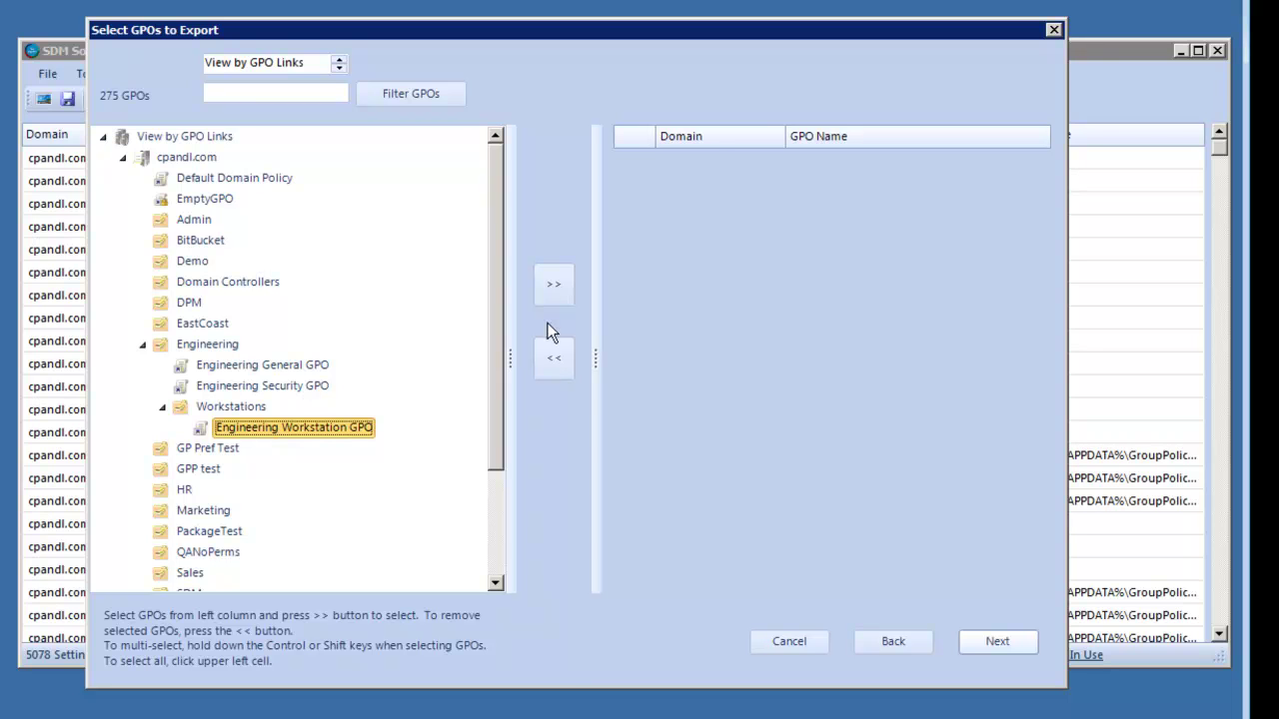
left_click(553, 295)
left_click(318, 385)
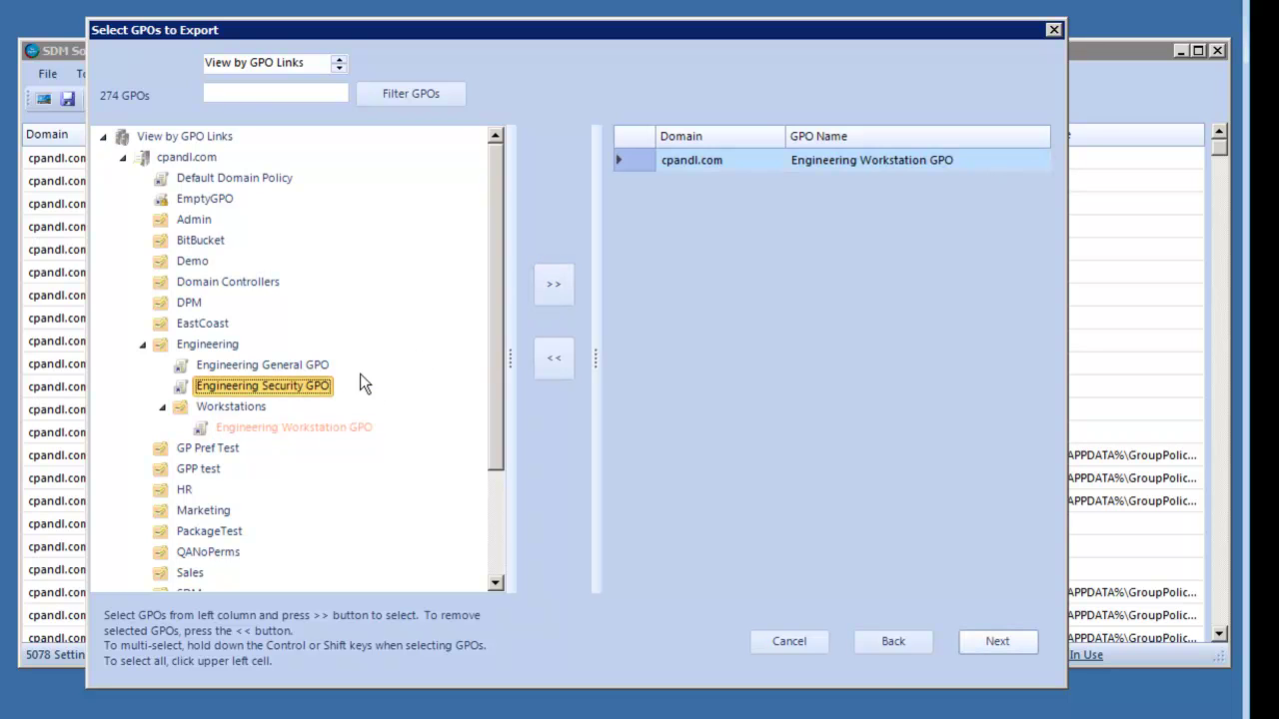
left_click(554, 295)
left_click(268, 366)
left_click(563, 295)
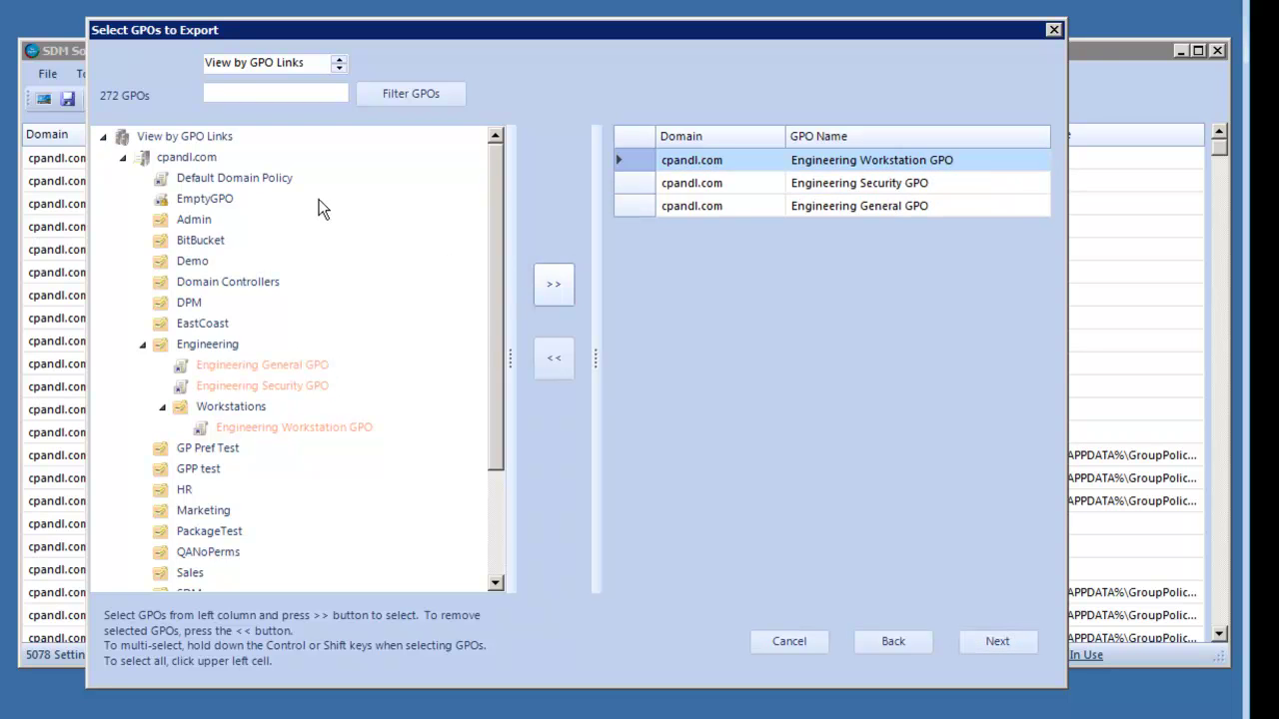
left_click(221, 177)
left_click(550, 289)
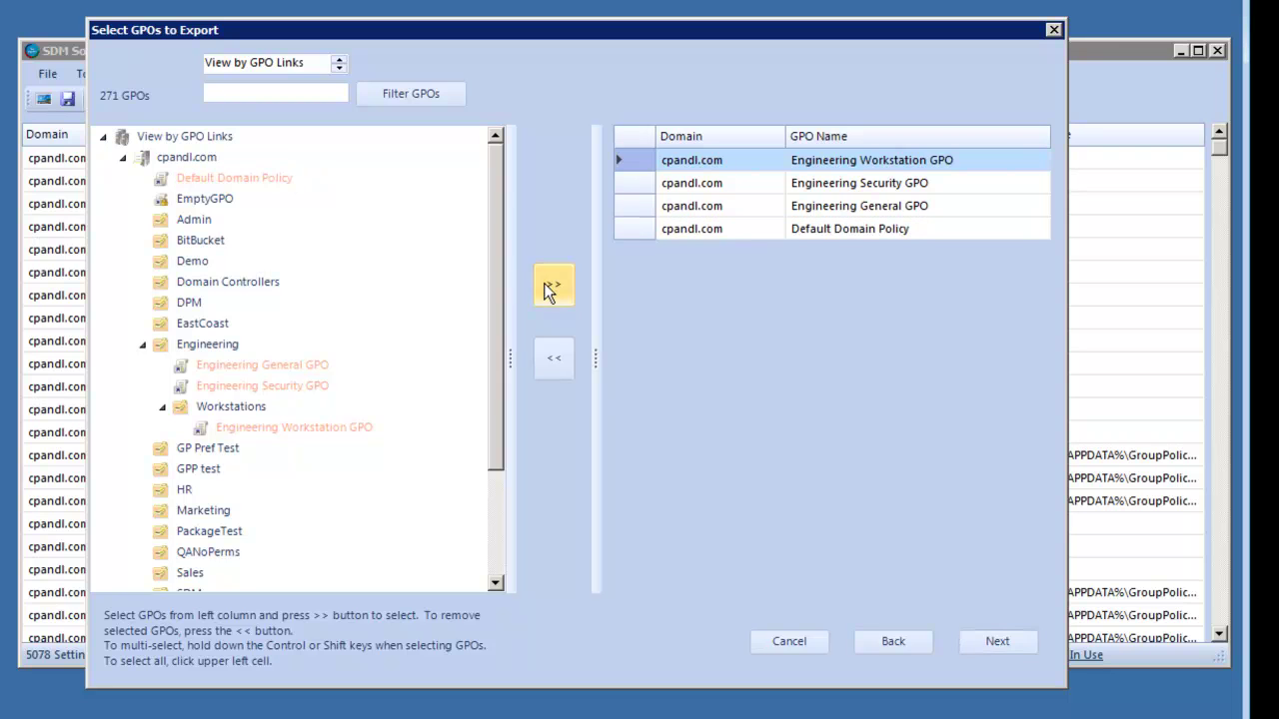
- Export all policy areas of the four GPOs, getting 144 settings, and widen the Setting Path column
left_click(997, 644)
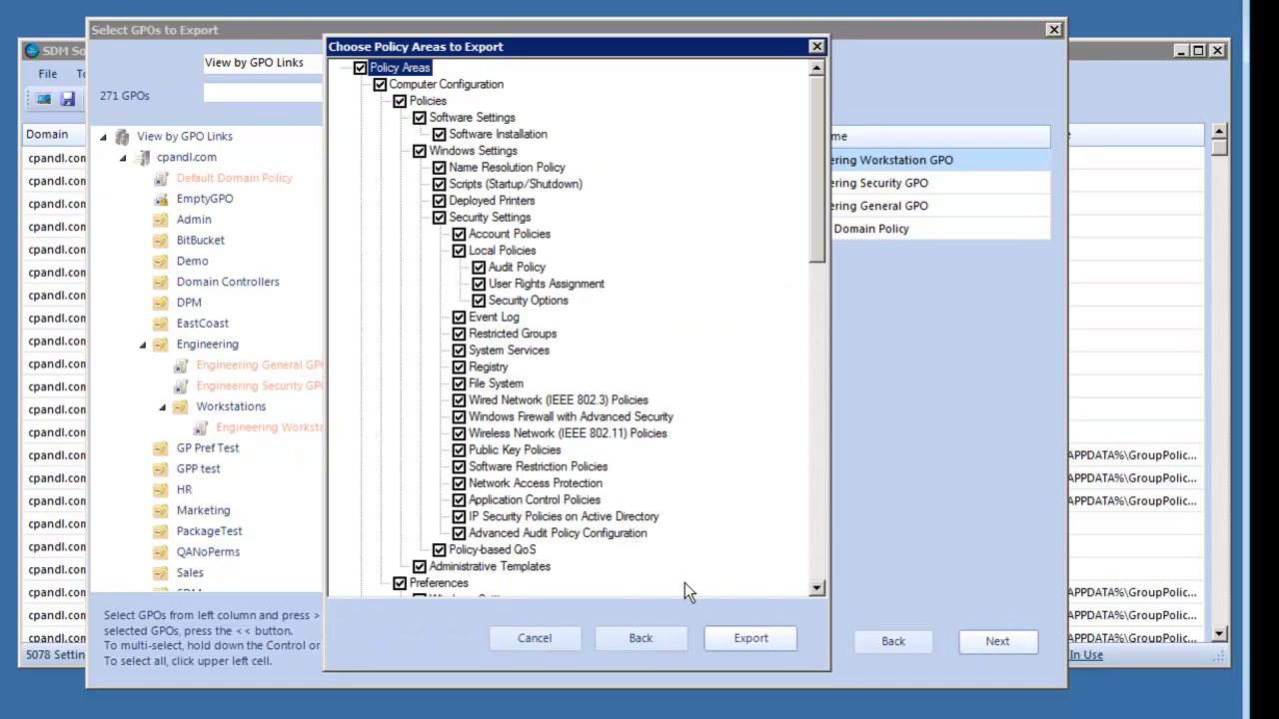
left_click(737, 638)
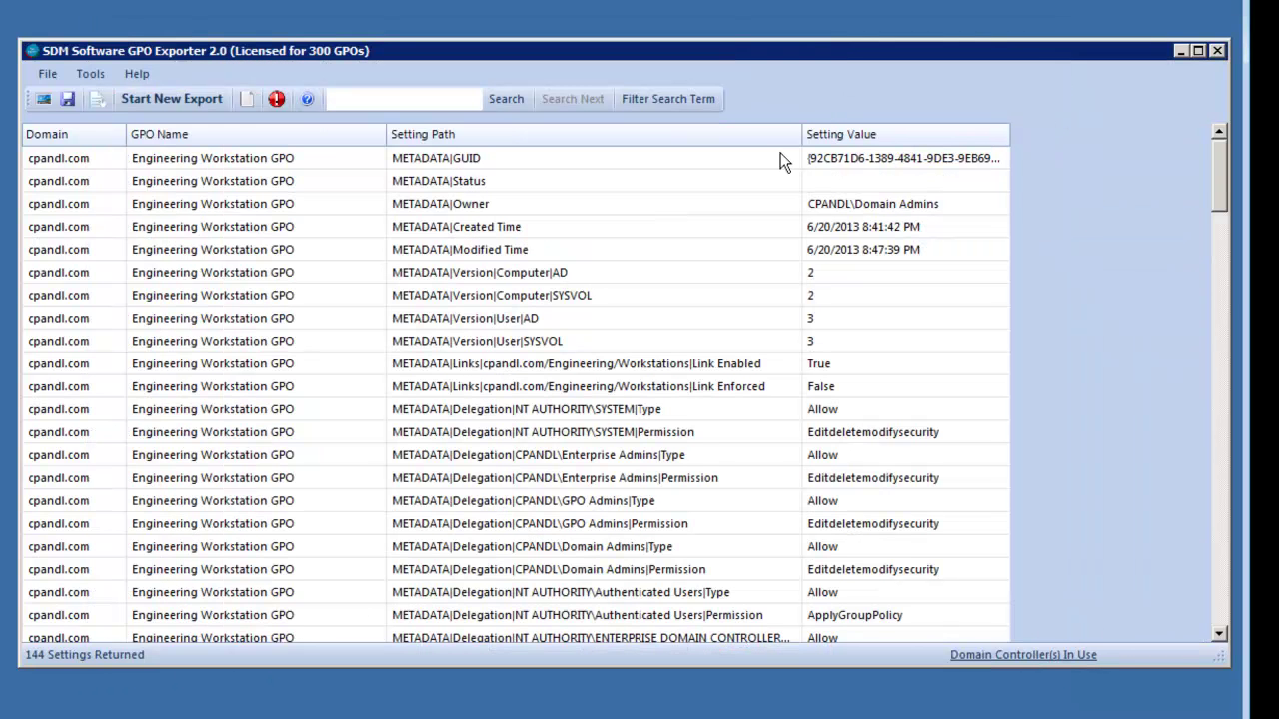
left_click_drag(804, 136, 942, 137)
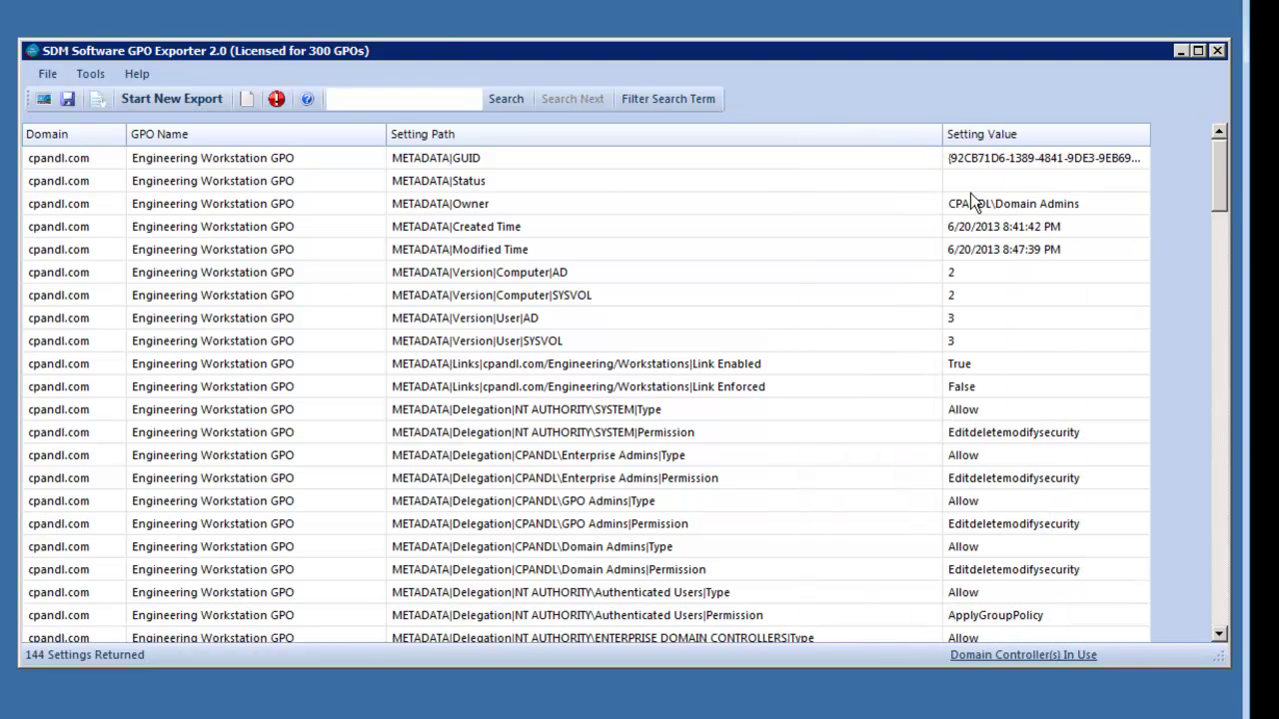
mouse_move(1221, 190)
left_mouse_down()
mouse_move(1176, 359)
mouse_move(1156, 606)
mouse_move(1157, 448)
mouse_move(1211, 178)
left_mouse_up()
- Open the Report Portal, tick 'Use current export data for this report', and show GPO Analysis/Optimization Reports
left_click(94, 101)
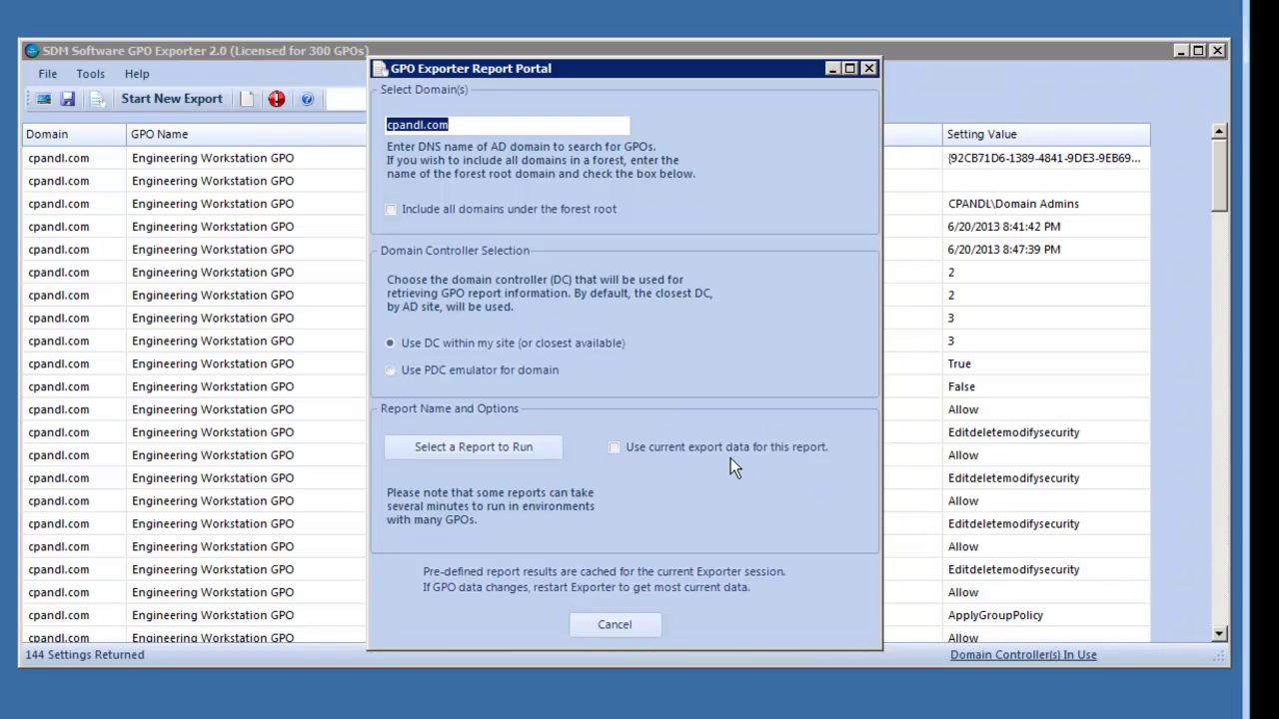
left_click(703, 445)
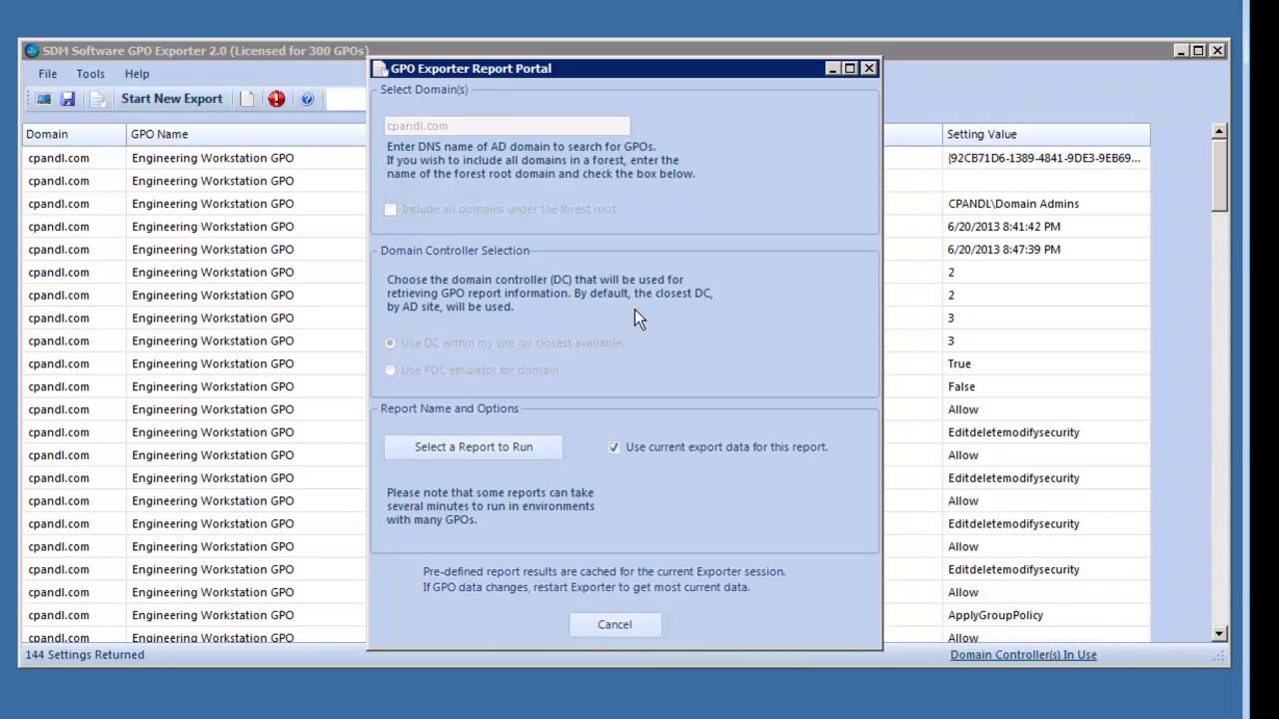
left_click(461, 451)
mouse_move(255, 377)
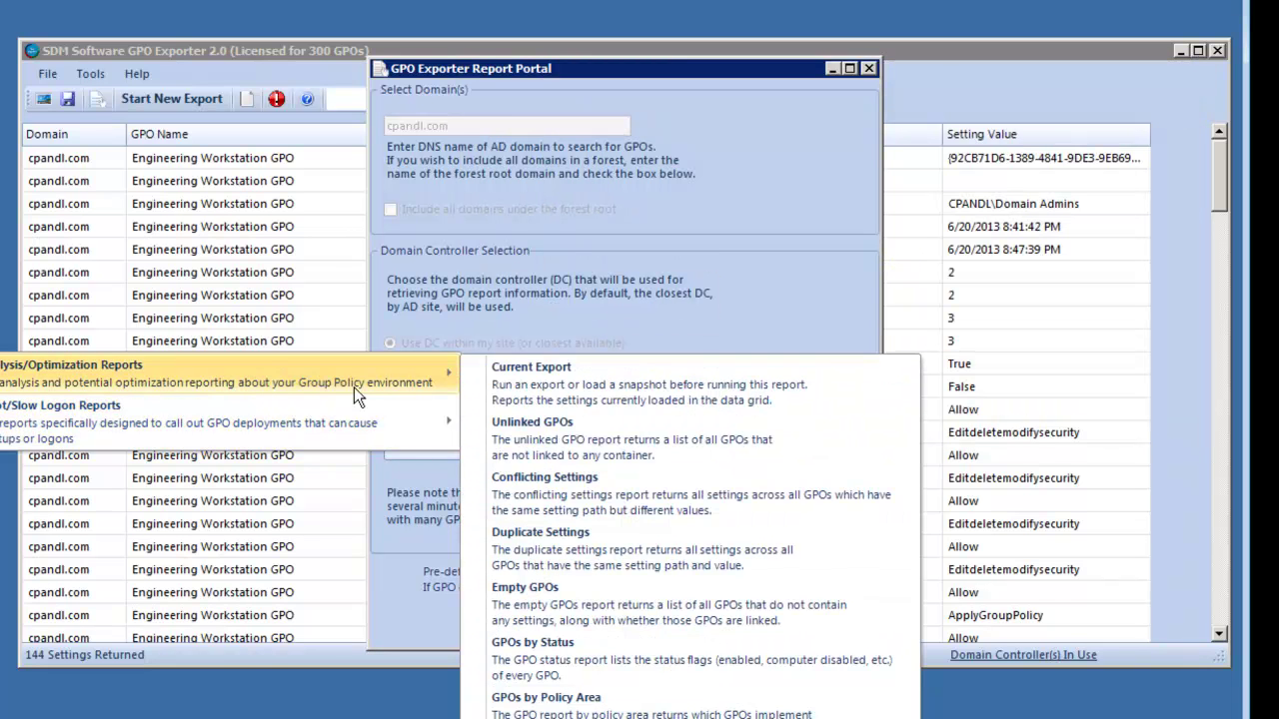
- Run the Conflicting Settings report and scroll through its four conflicting setting pairs
left_click(604, 494)
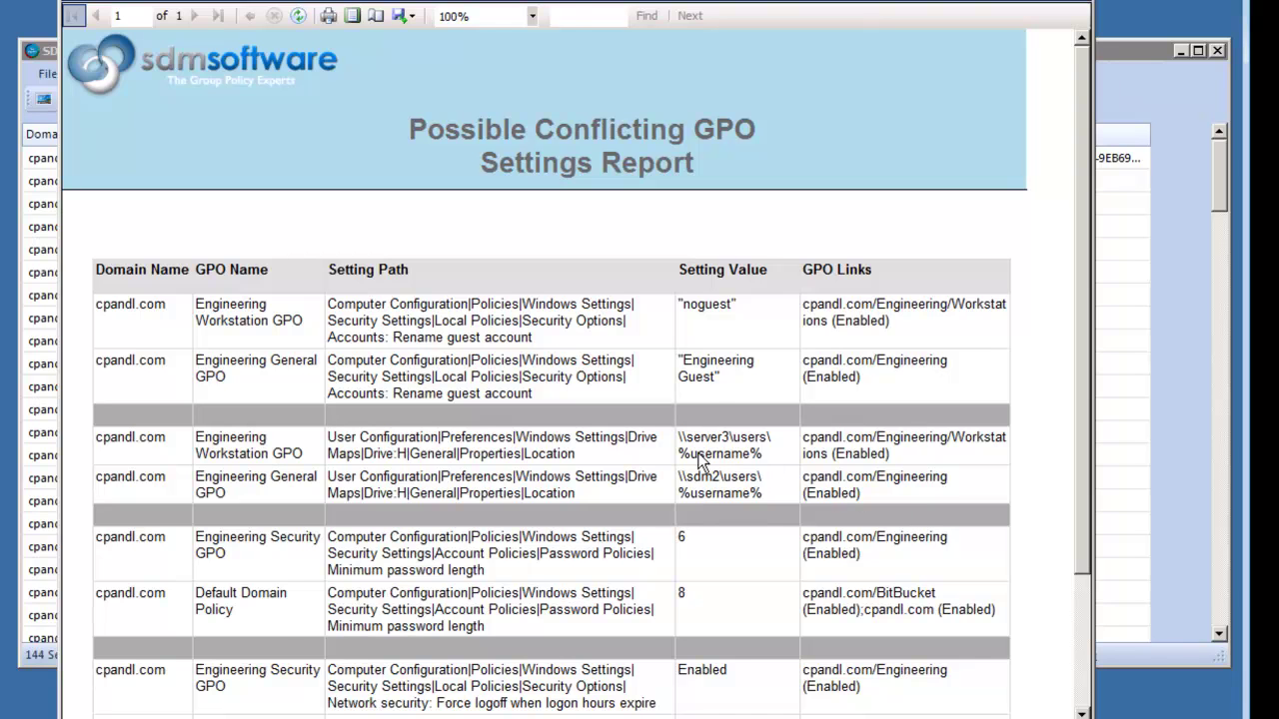
scroll(536, 566, "down", 1)
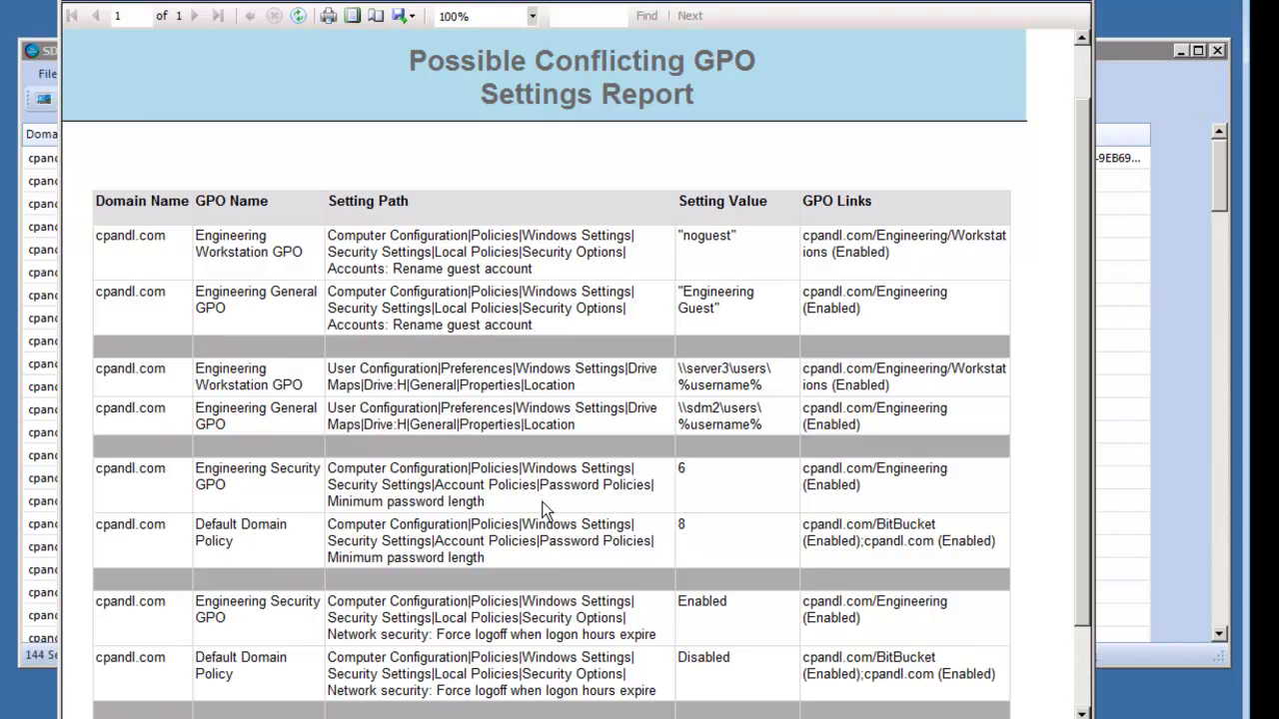
scroll(550, 494, "down", 1)
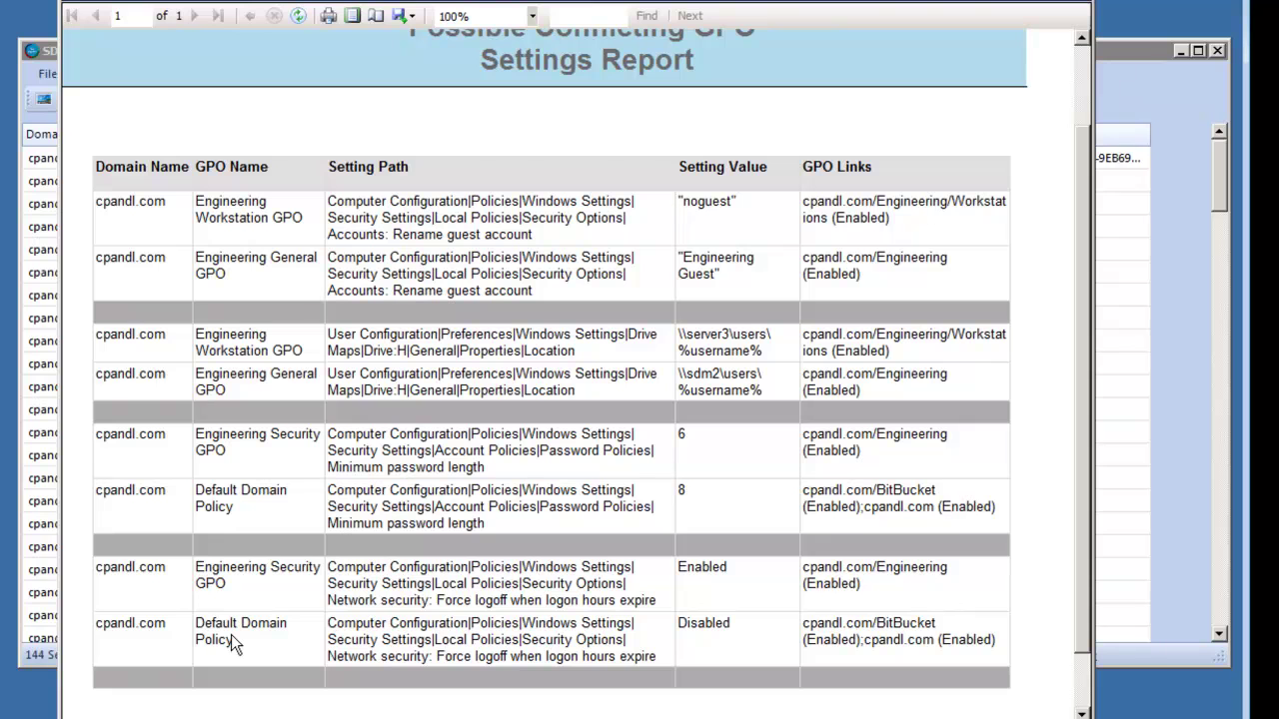
- Close the conflicting settings report, run Unlinked GPOs on the export data, and close the empty result
left_click(1087, 6)
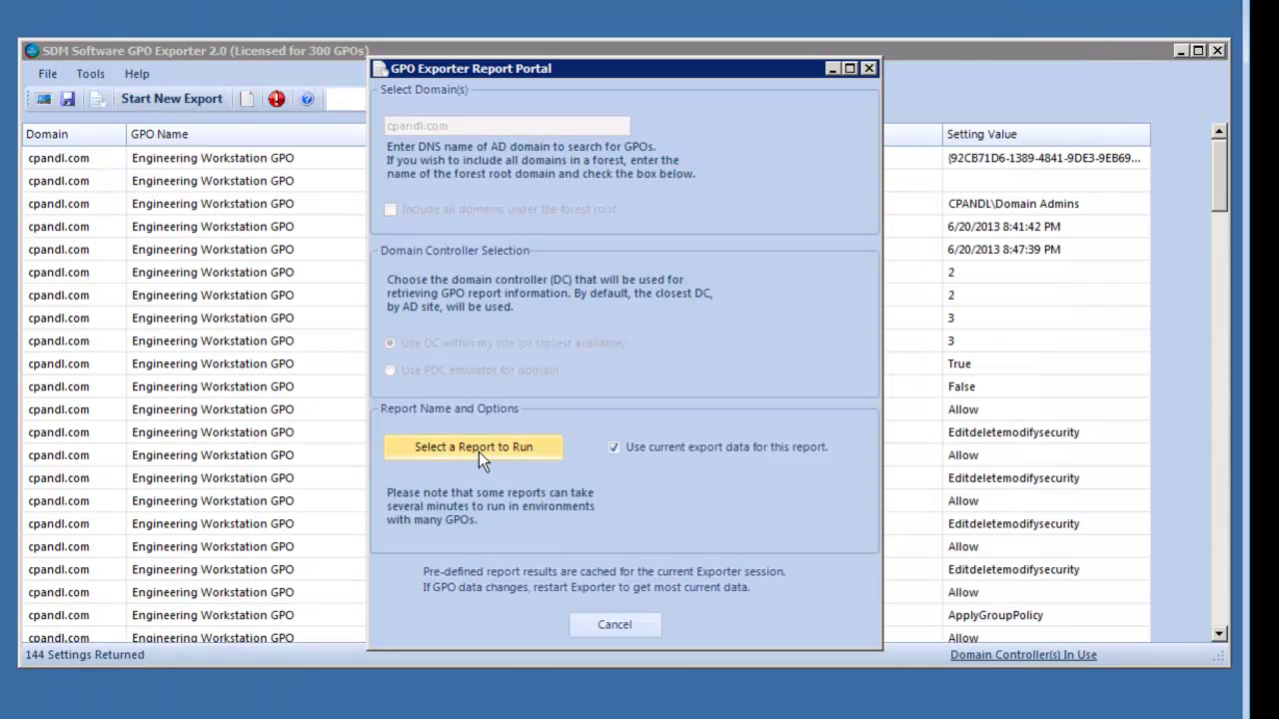
left_click(478, 451)
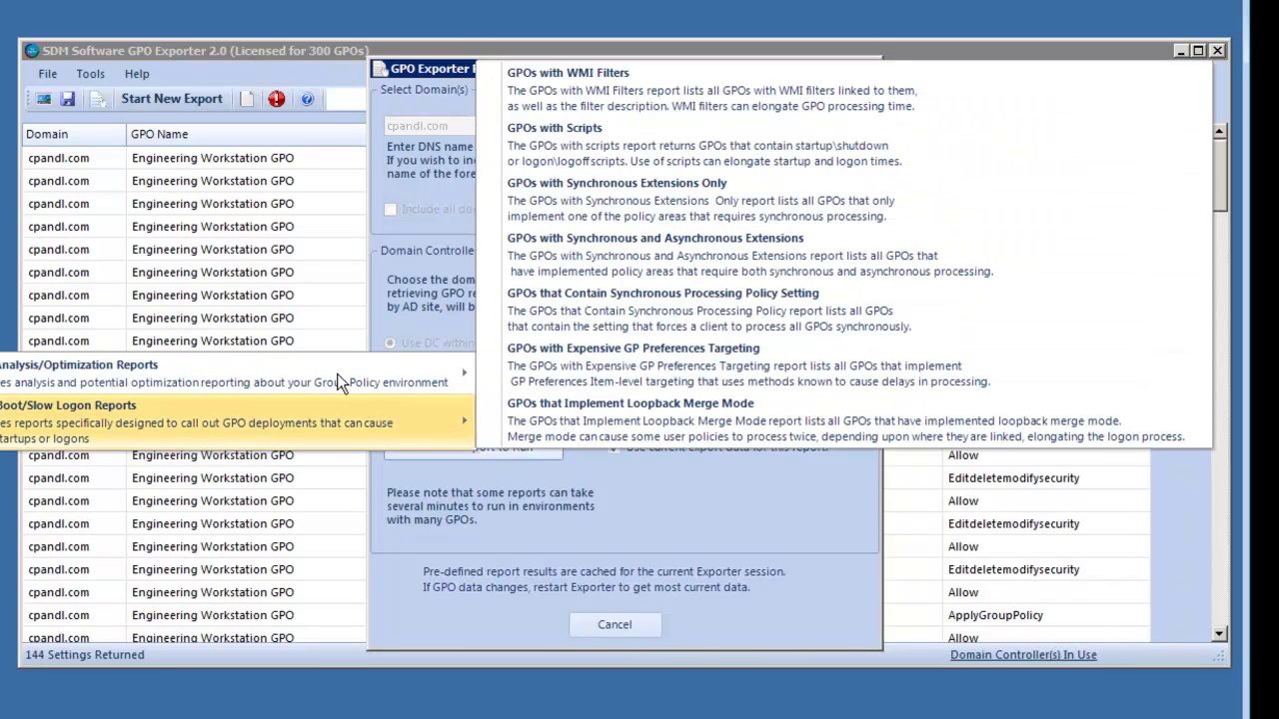
mouse_move(357, 375)
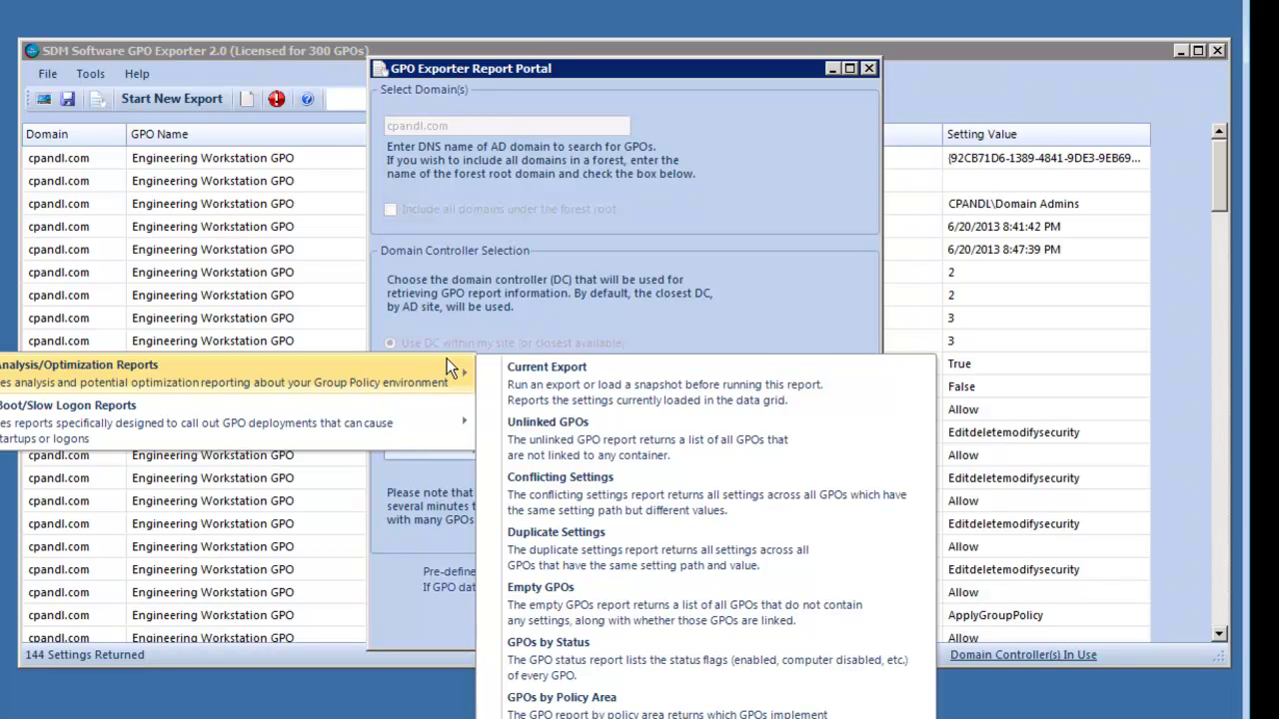
left_click(585, 447)
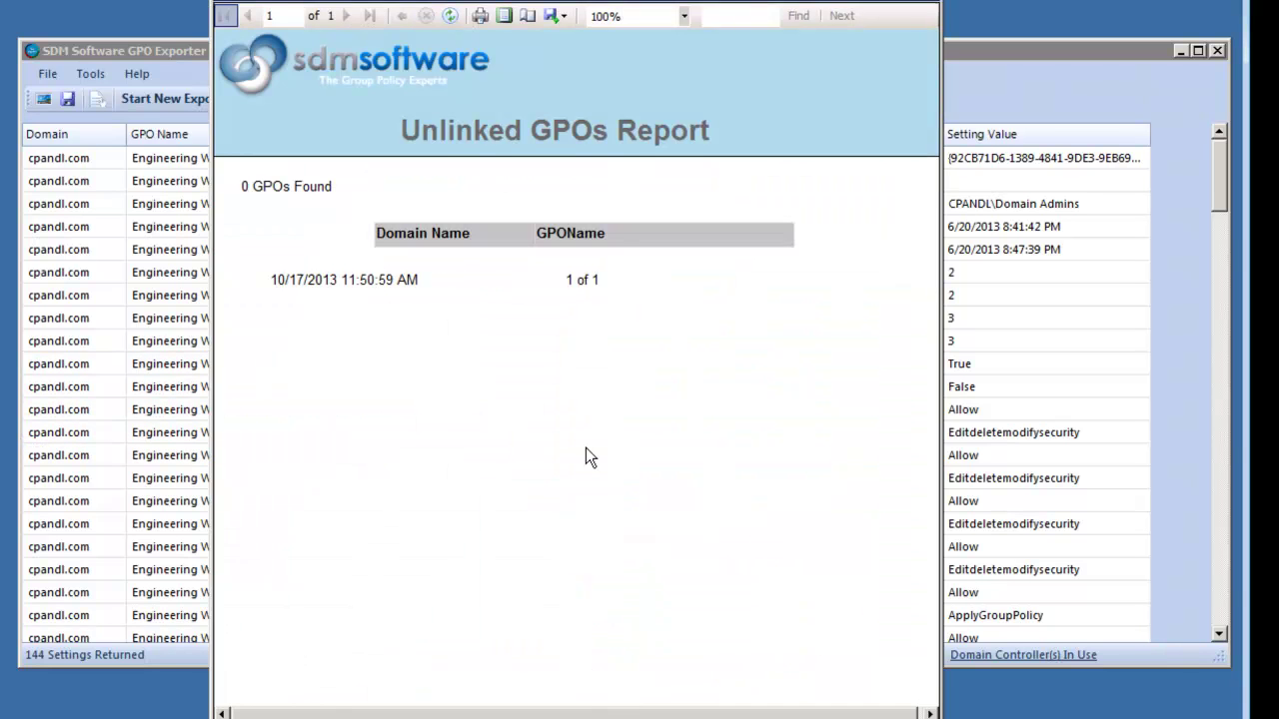
left_click(932, 4)
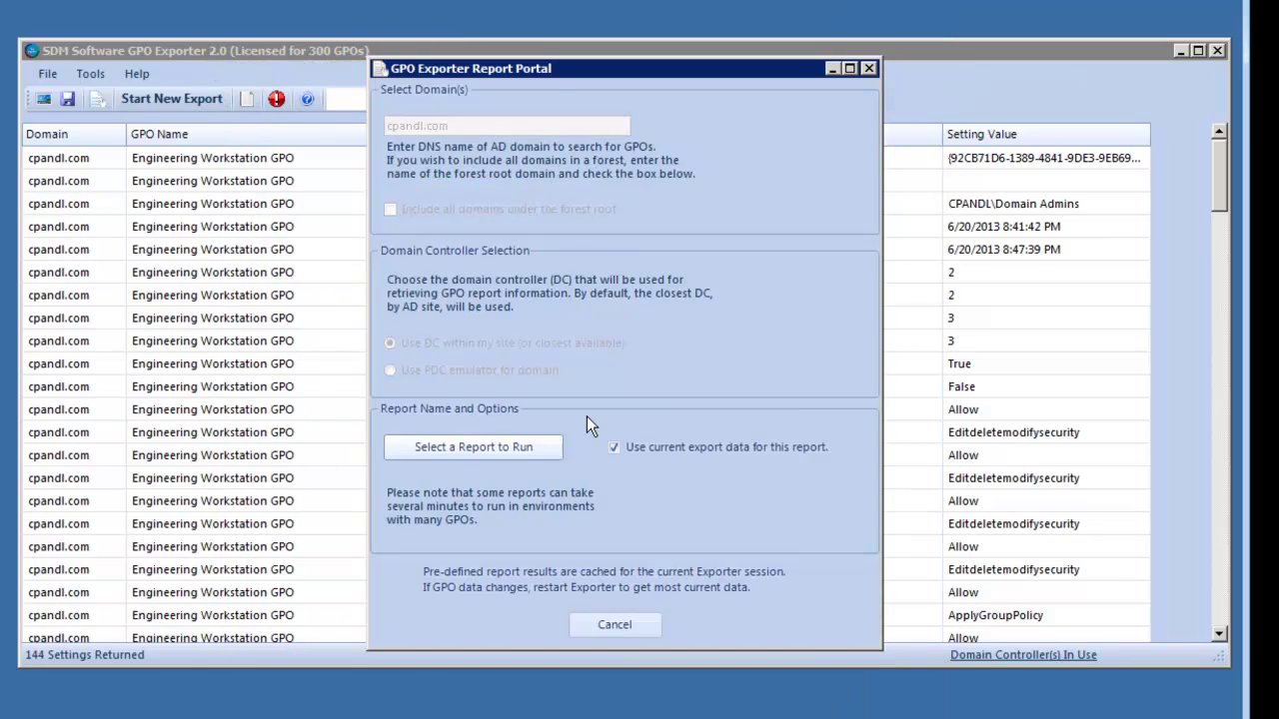
- Rerun Unlinked GPOs for the whole cpandl.com domain and scroll through the 215 unlinked GPOs
left_click(432, 446)
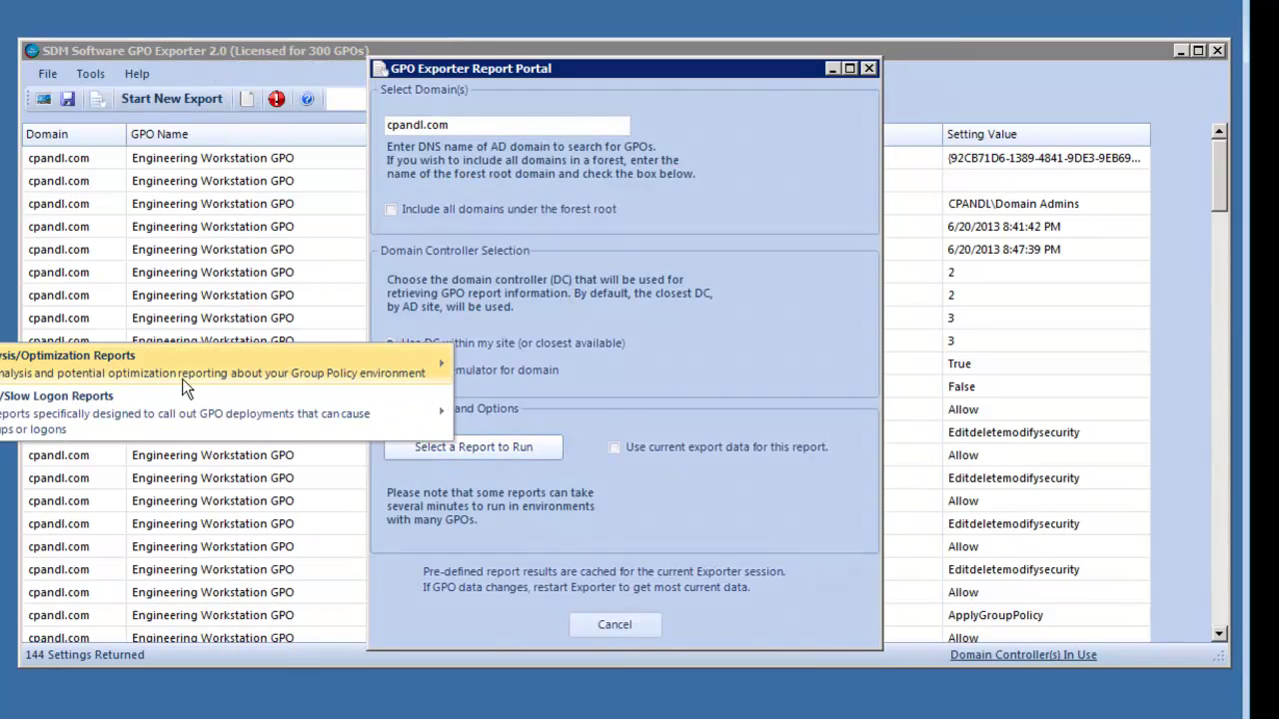
mouse_move(173, 372)
left_click(607, 424)
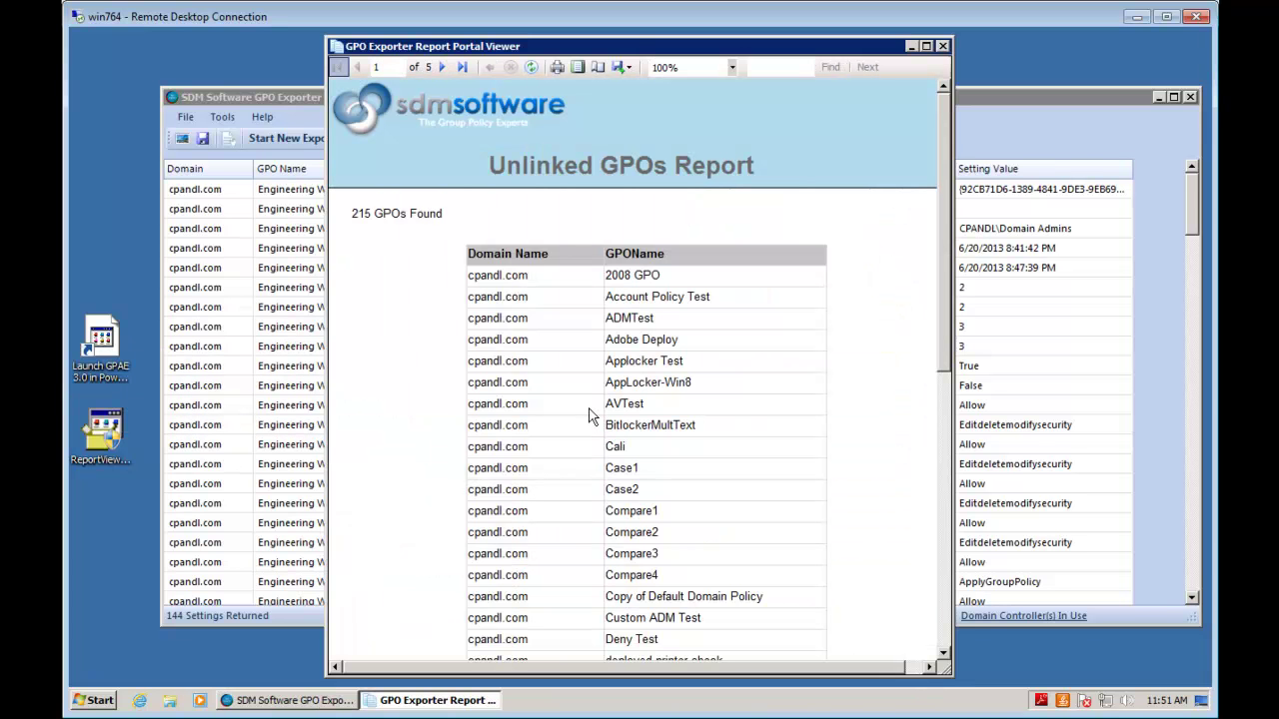
scroll(583, 398, "down", 5)
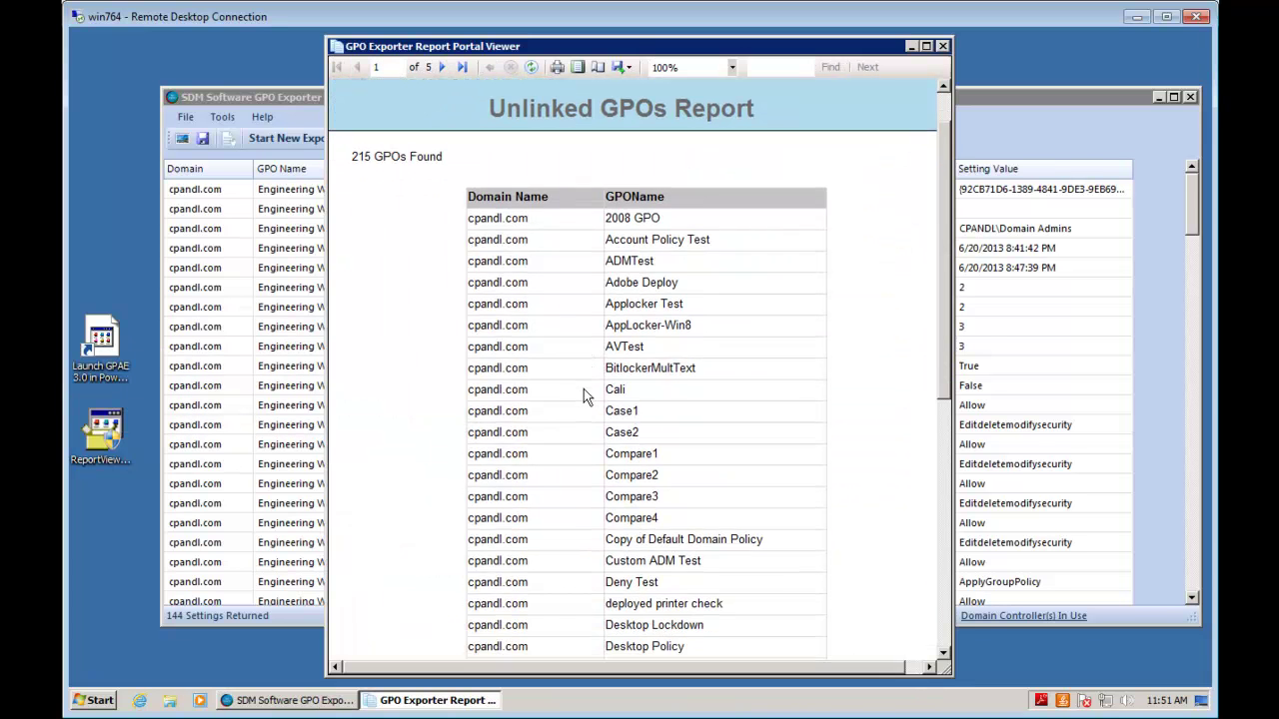
scroll(584, 390, "down", 3)
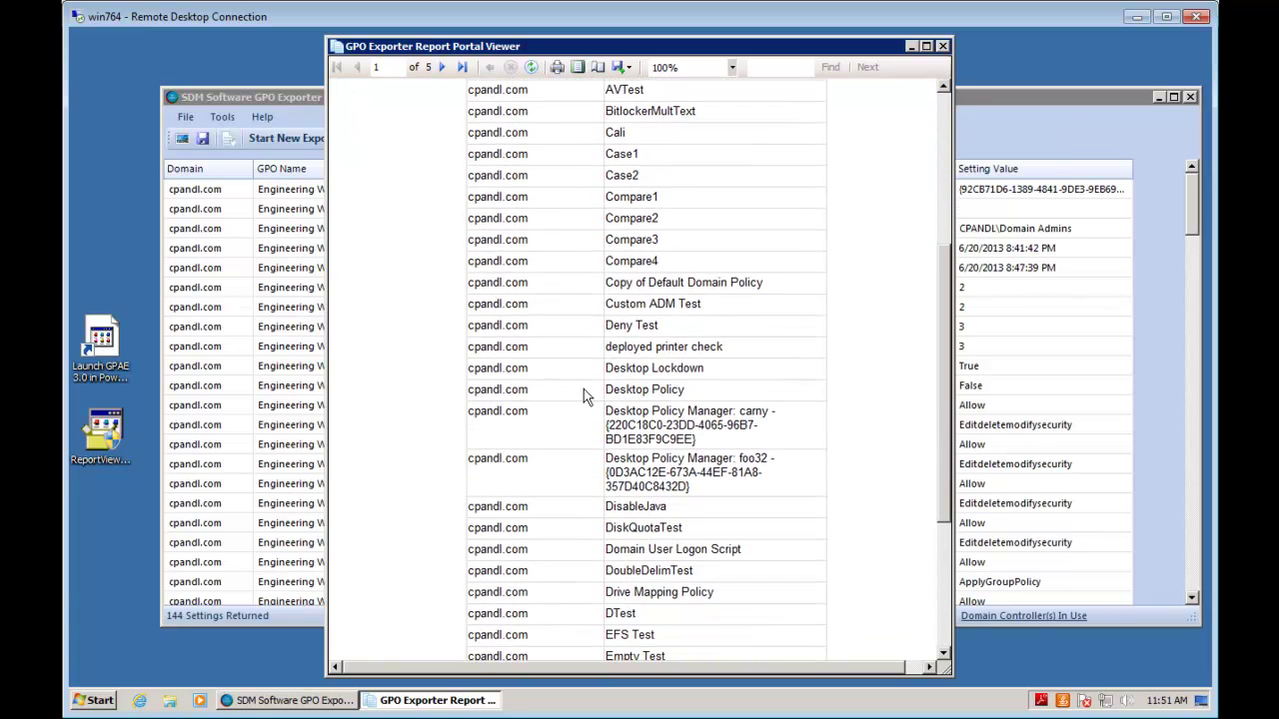
- Close the Unlinked GPOs report and show the Slow Boot/Slow Logon Reports options
left_click(942, 47)
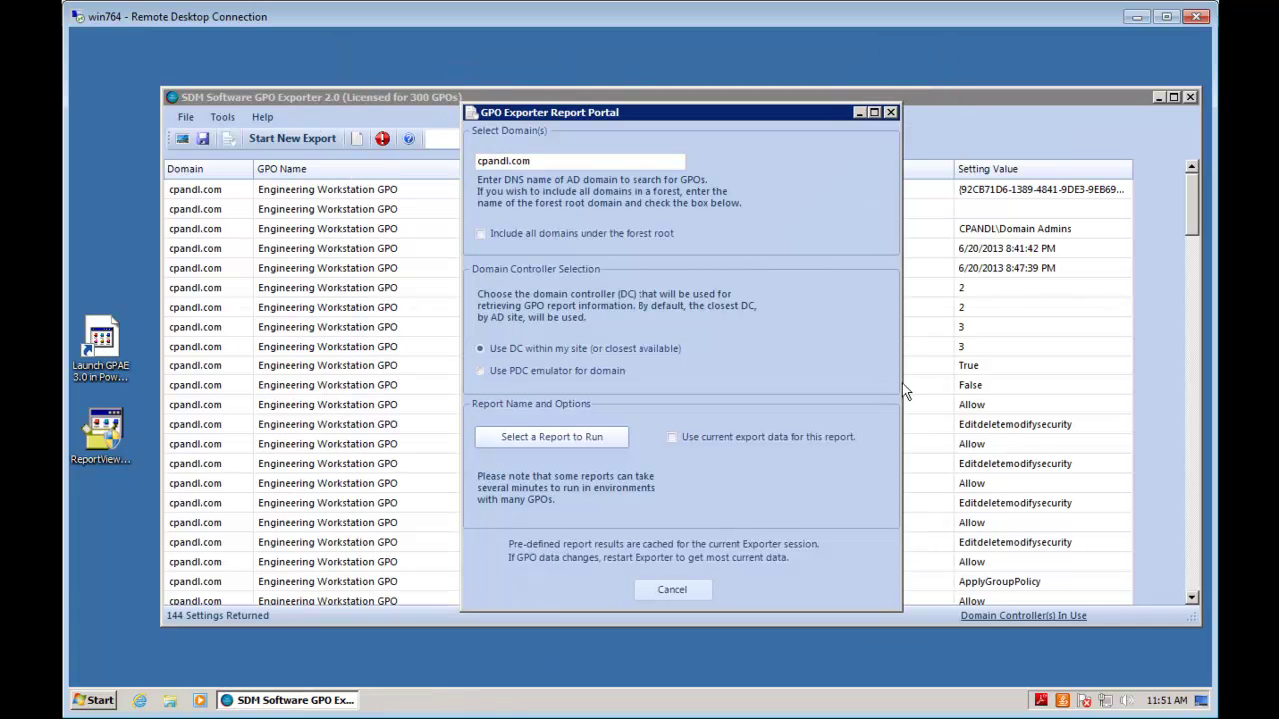
left_click(478, 437)
mouse_move(372, 398)
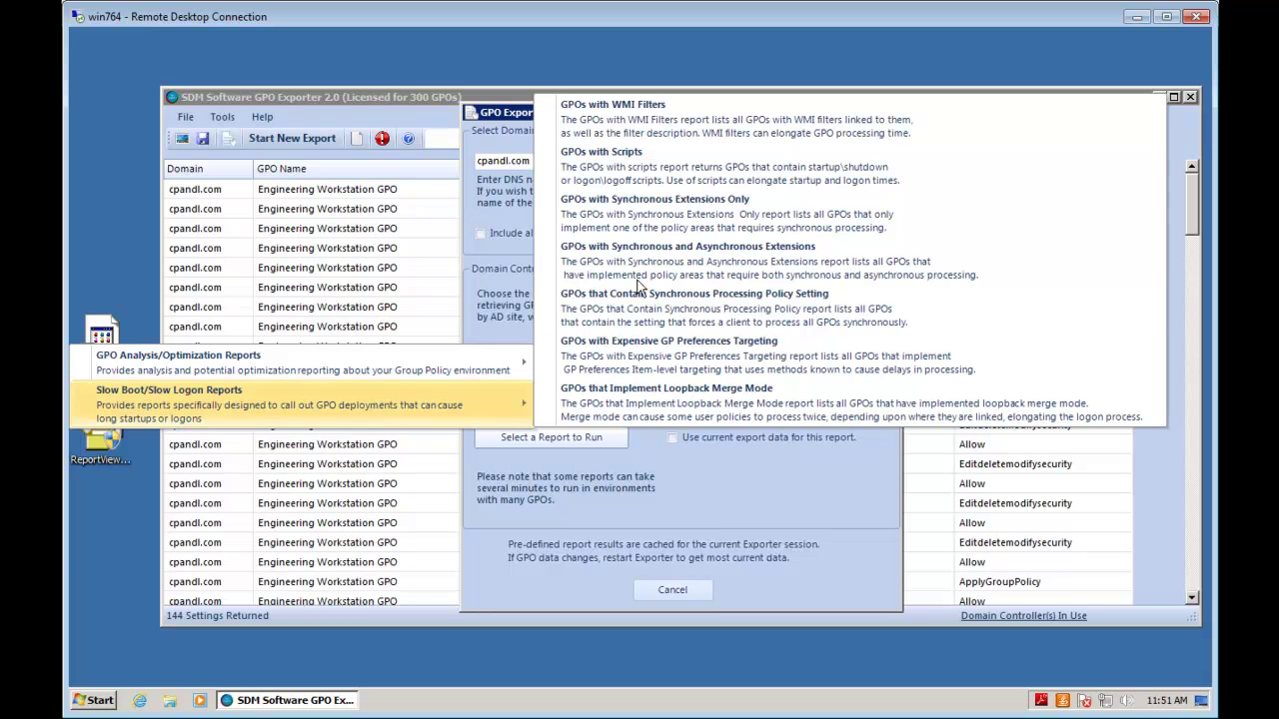
- Run GPOs with Scripts and scroll through the 18 cpandl.com GPOs and their scripts
left_click(710, 170)
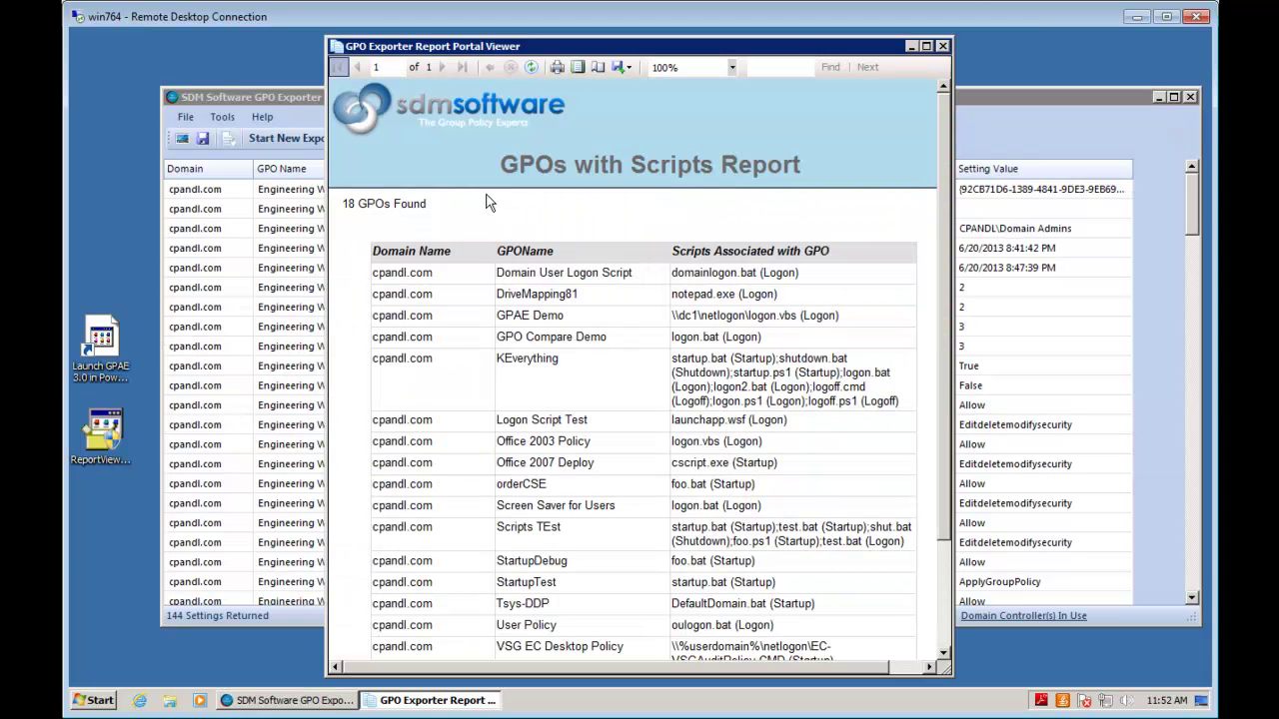
scroll(486, 203, "down", 1)
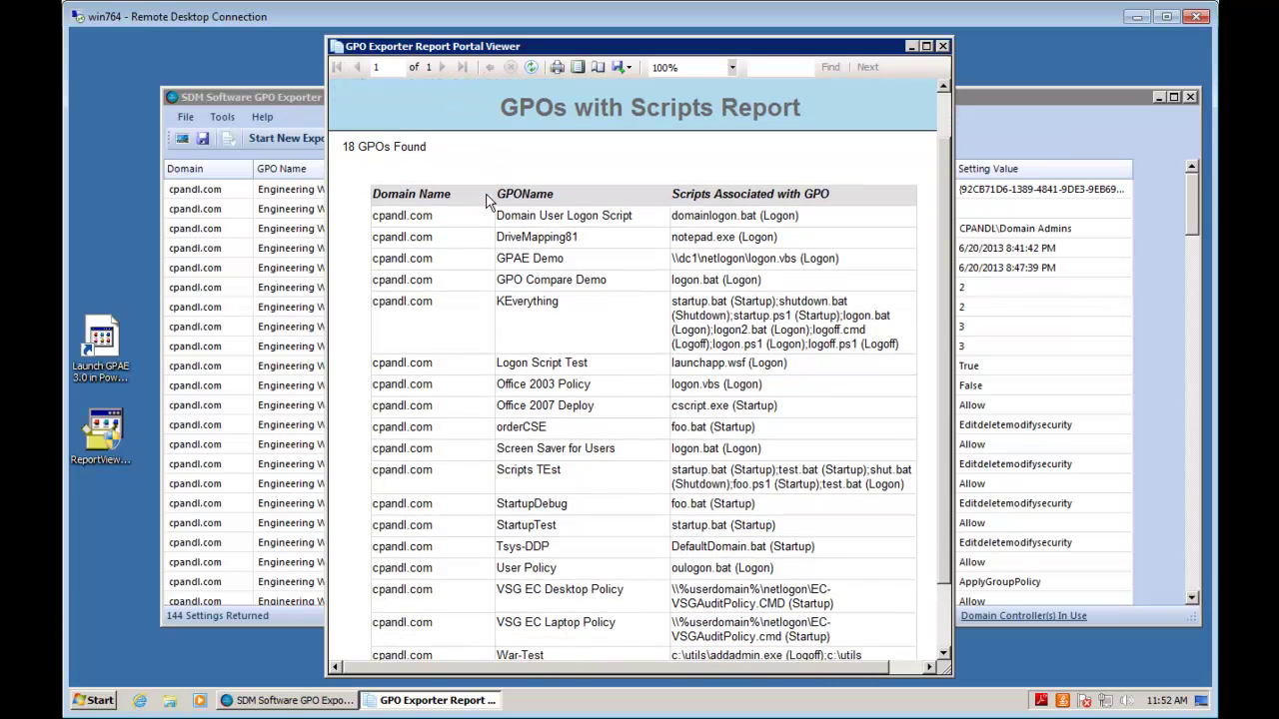
scroll(487, 203, "down", 2)
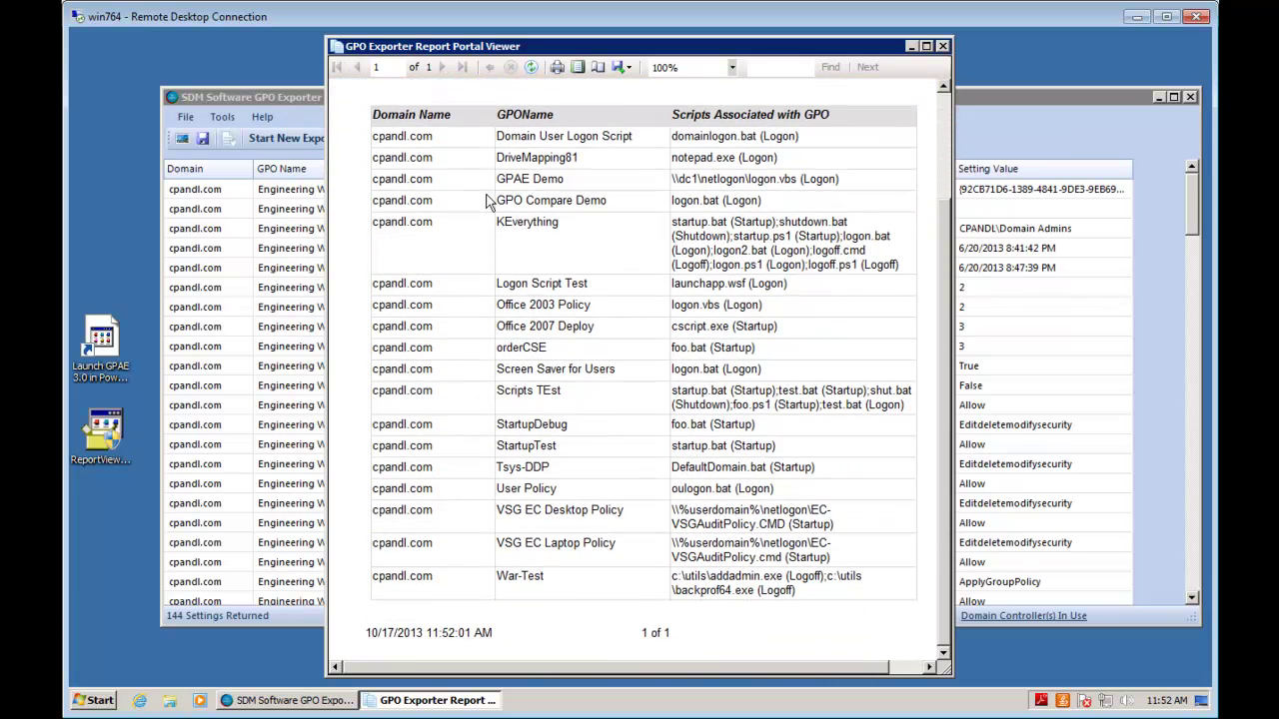
scroll(486, 203, "up", 2)
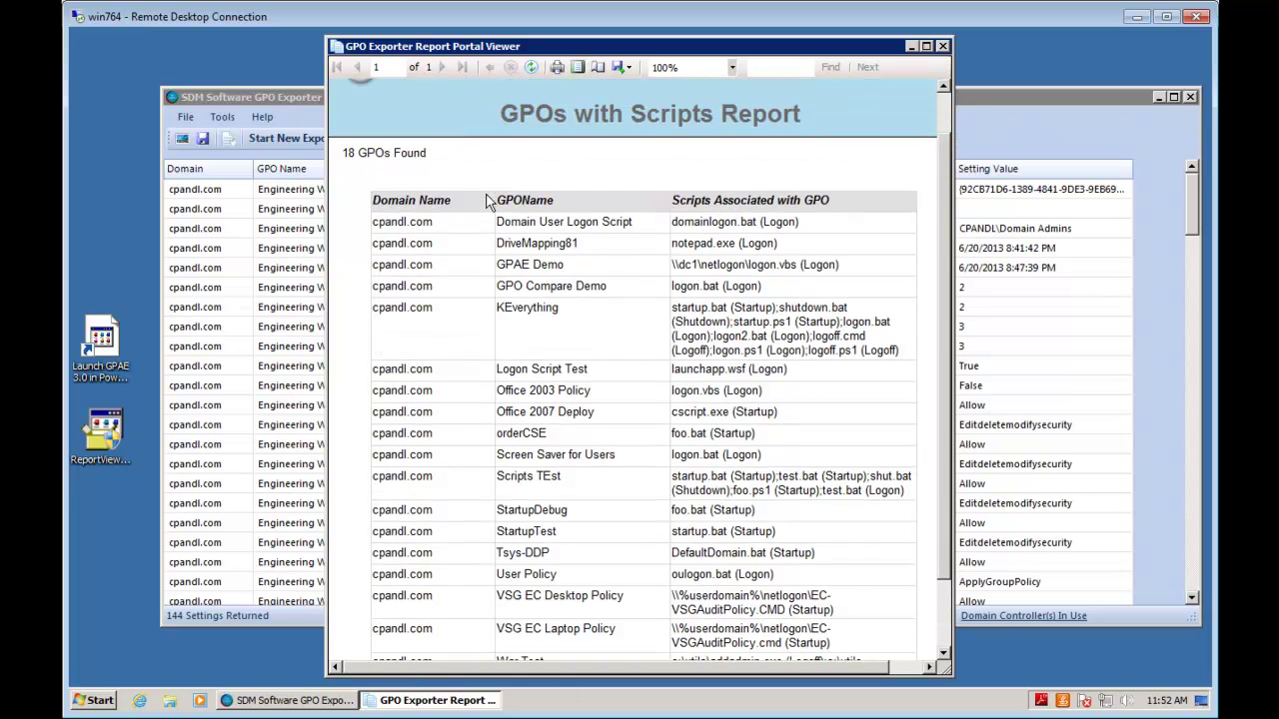
scroll(486, 202, "down", 2)
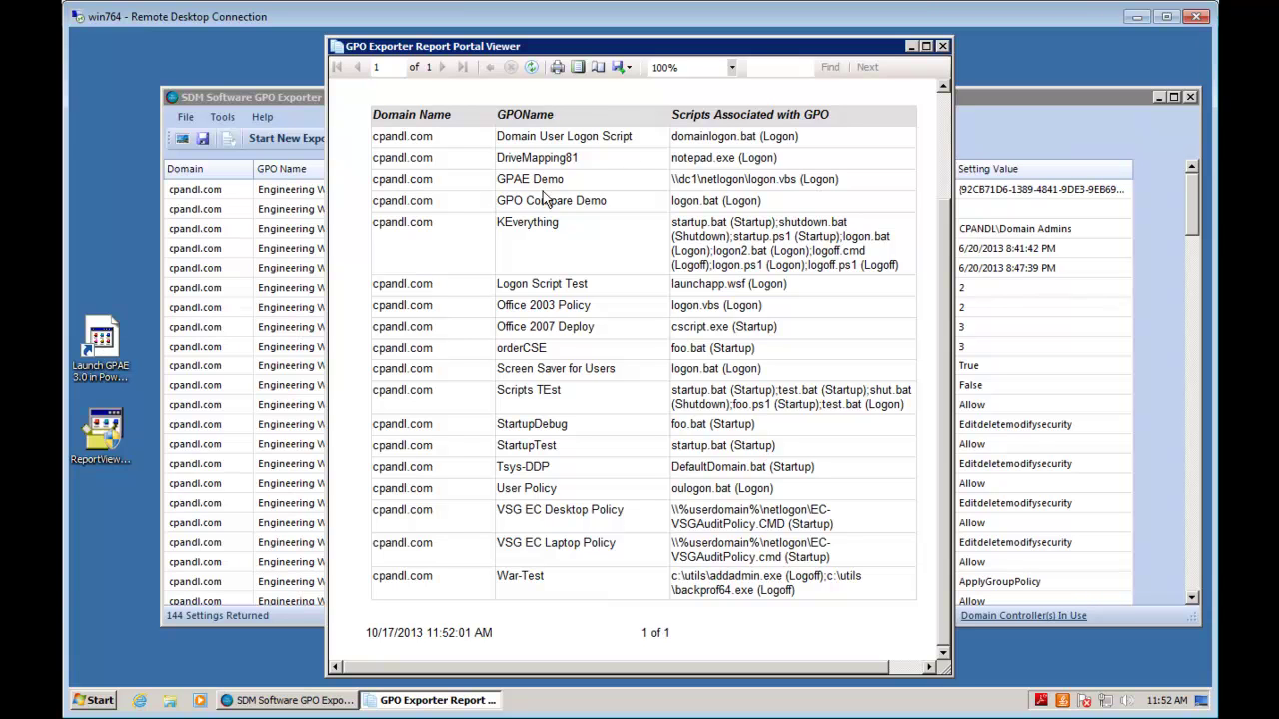
- Close the GPOs-with-scripts report and cancel the Report Portal to return to the 144-setting grid
left_click(941, 46)
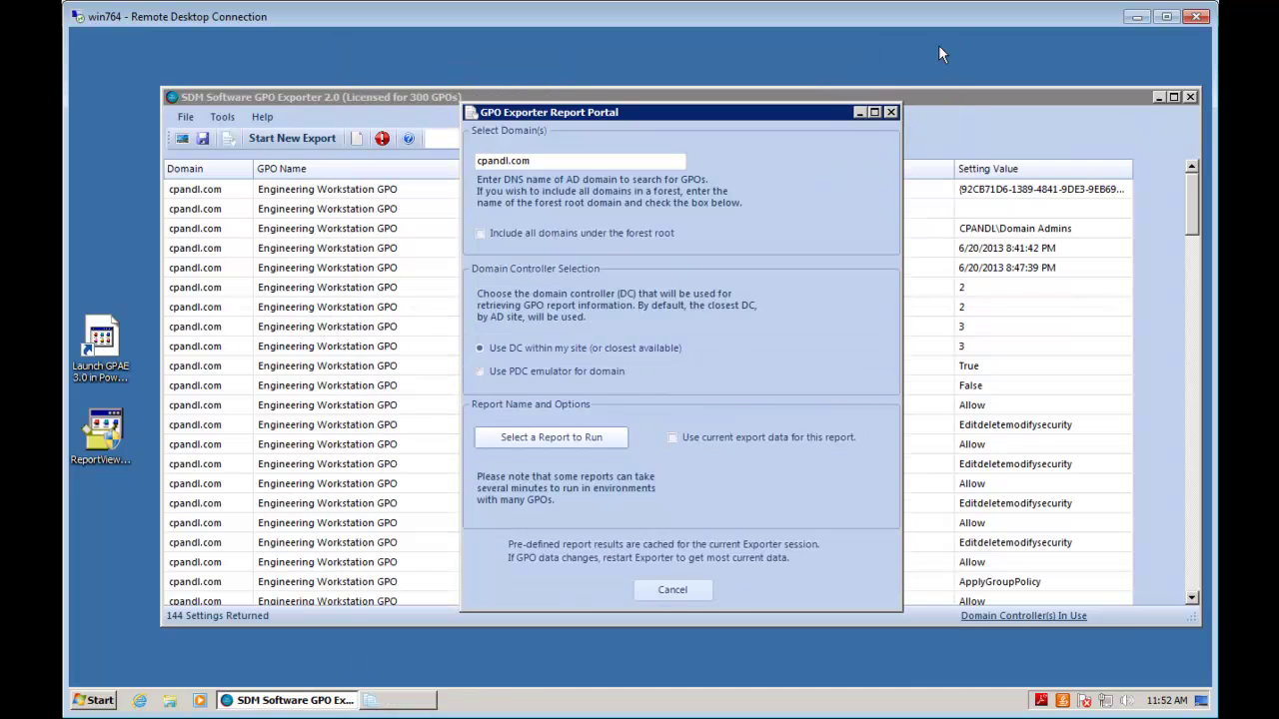
left_click(673, 592)
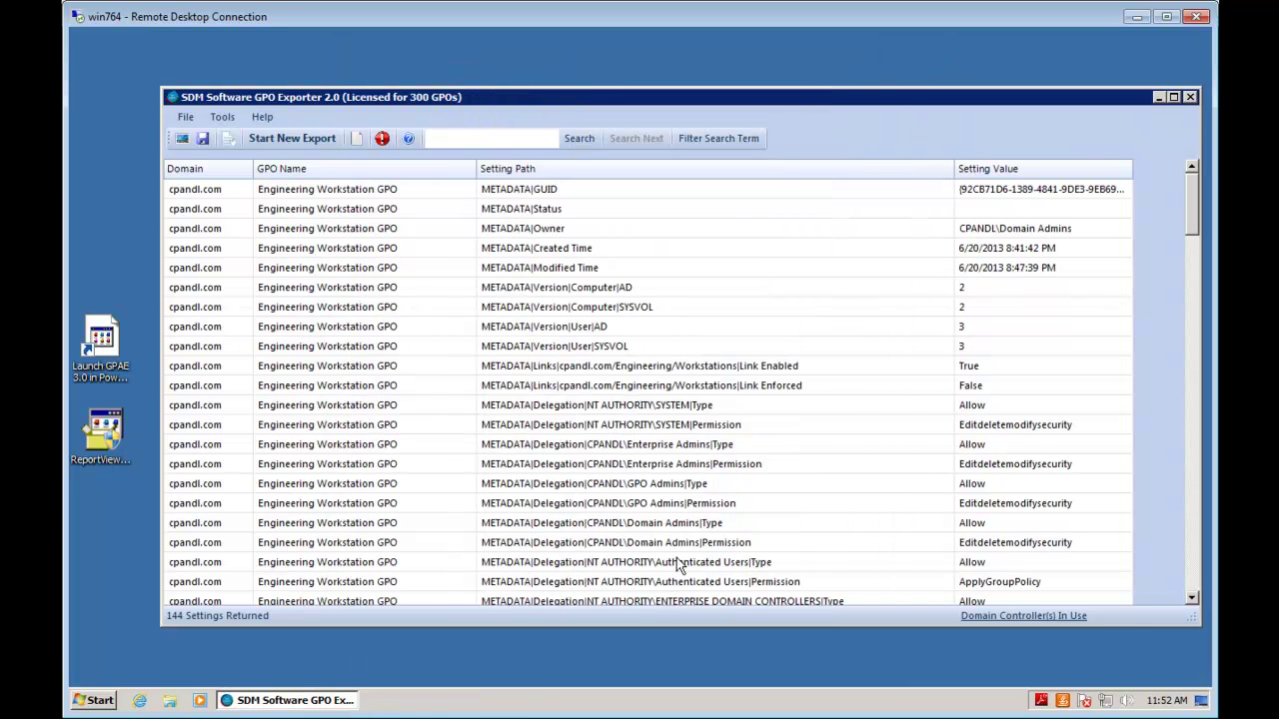